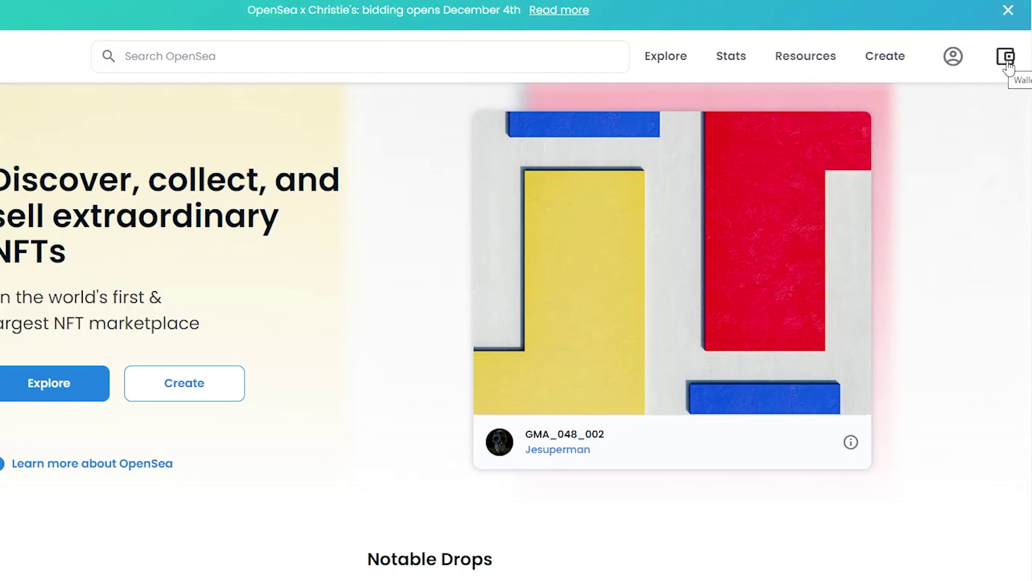
# Open OpenSea's wallet panel, expand the full provider list and choose MetaMask.
pyautogui.click(1006, 58)
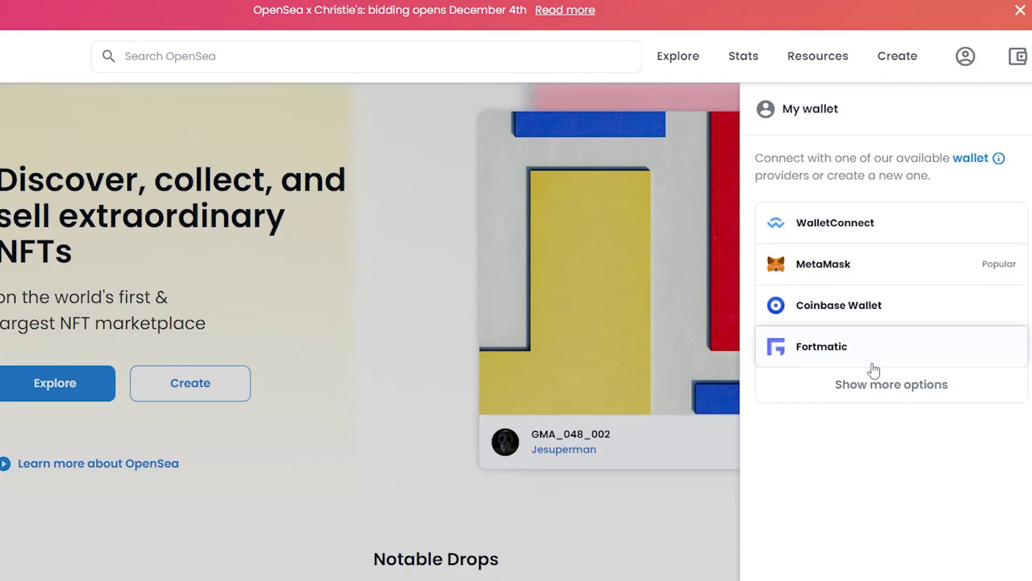
pyautogui.click(882, 388)
pyautogui.scroll(-2, 910, 450)
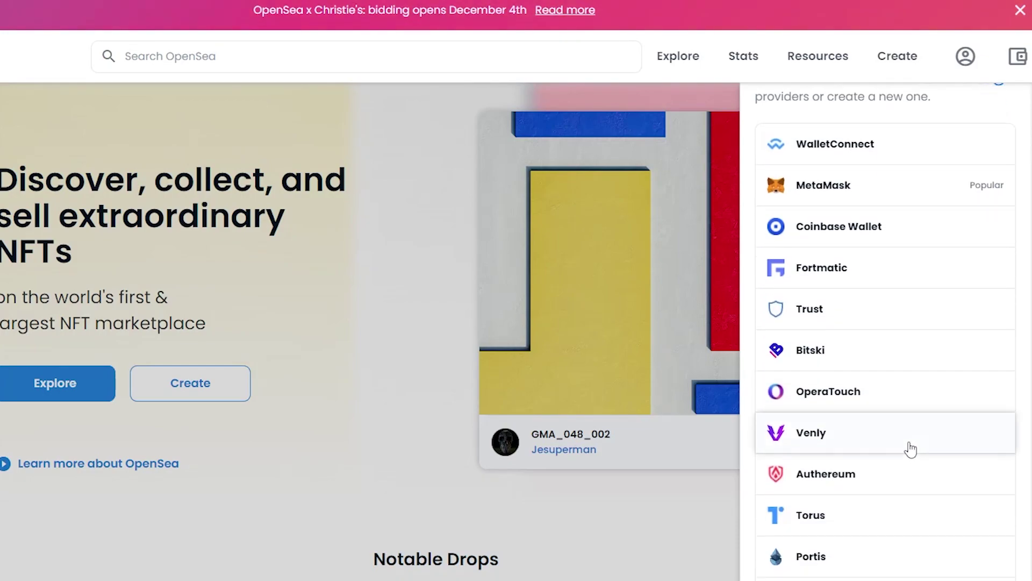
pyautogui.scroll(2, 914, 446)
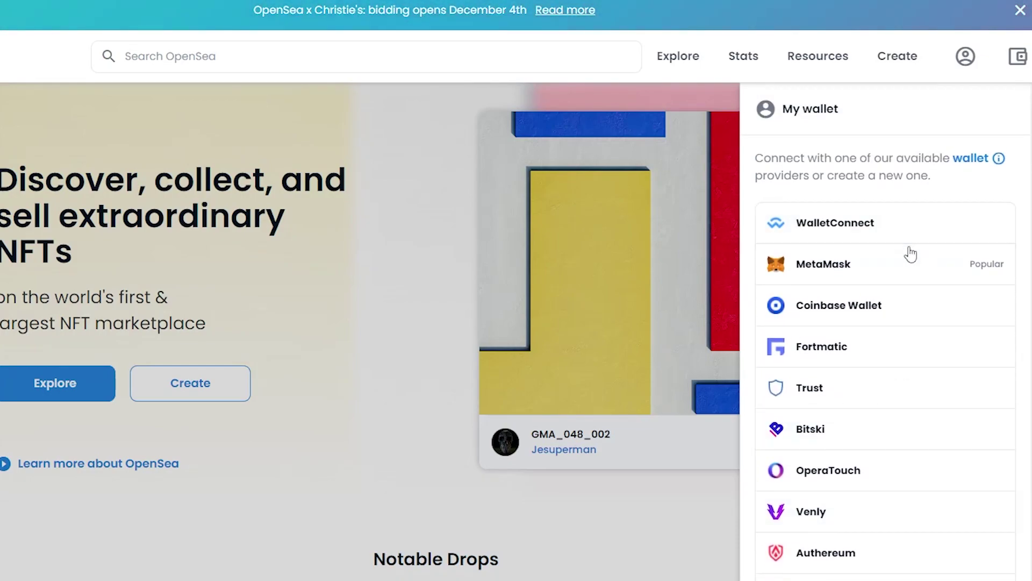
pyautogui.click(915, 279)
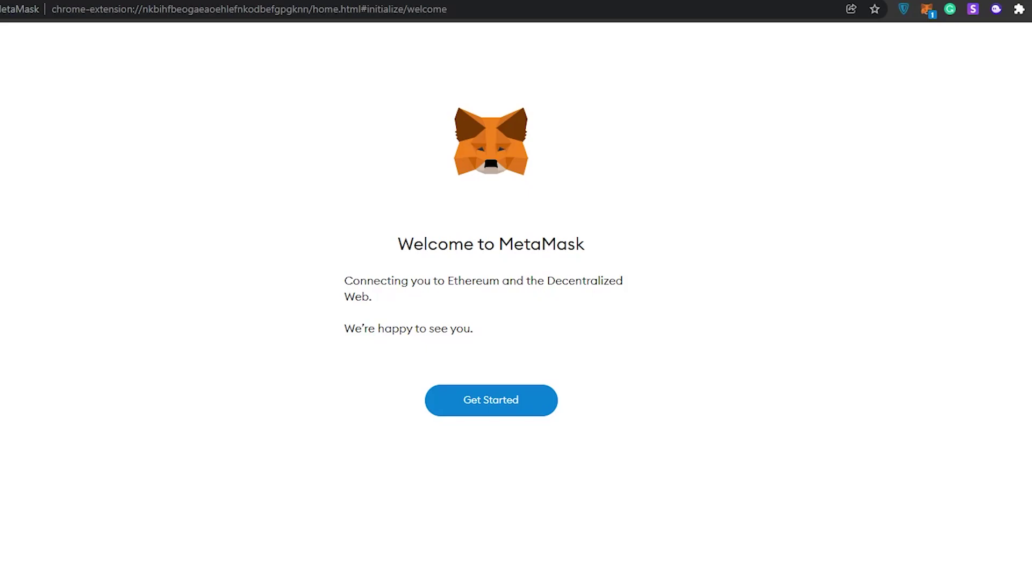
# Start MetaMask setup by importing an existing wallet, agreeing to share usage data, and entering the recovery phrase.
pyautogui.click(509, 412)
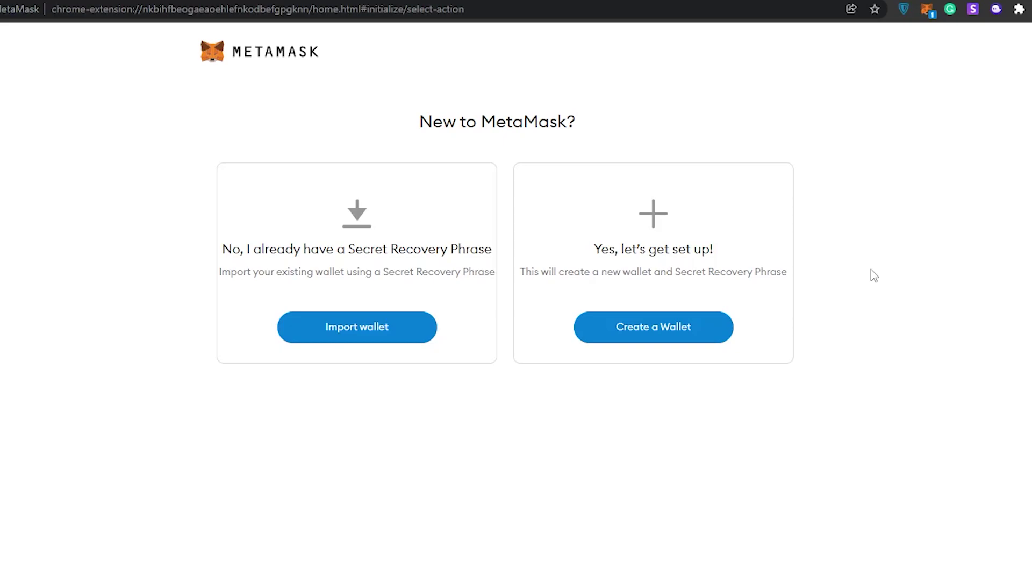
pyautogui.click(362, 331)
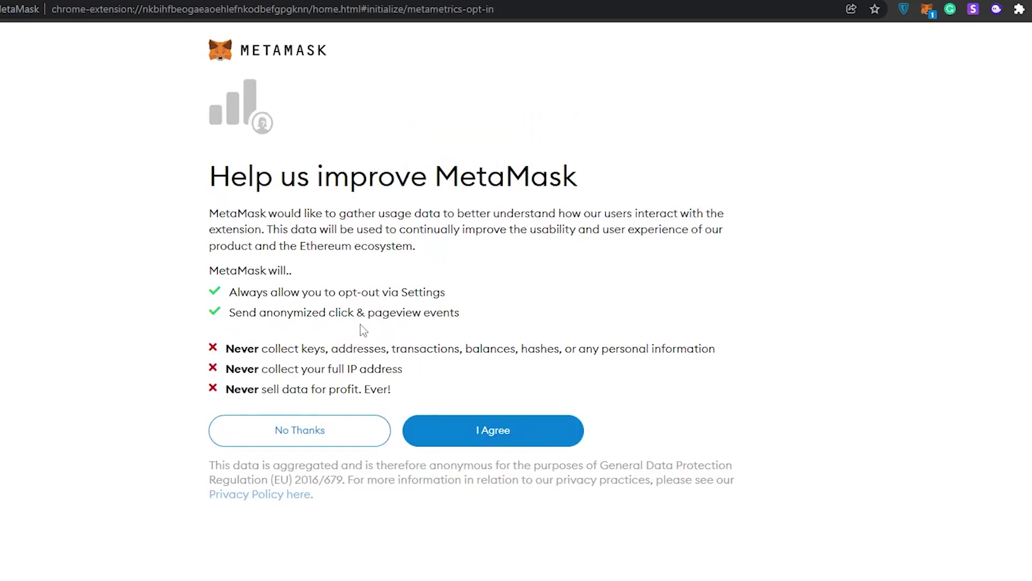
pyautogui.click(450, 435)
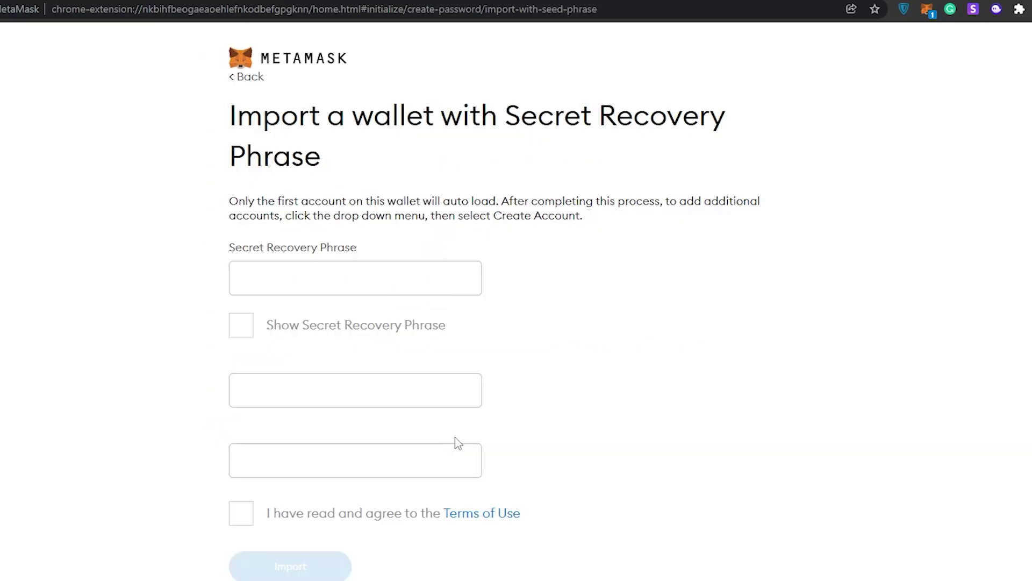
pyautogui.click(263, 275)
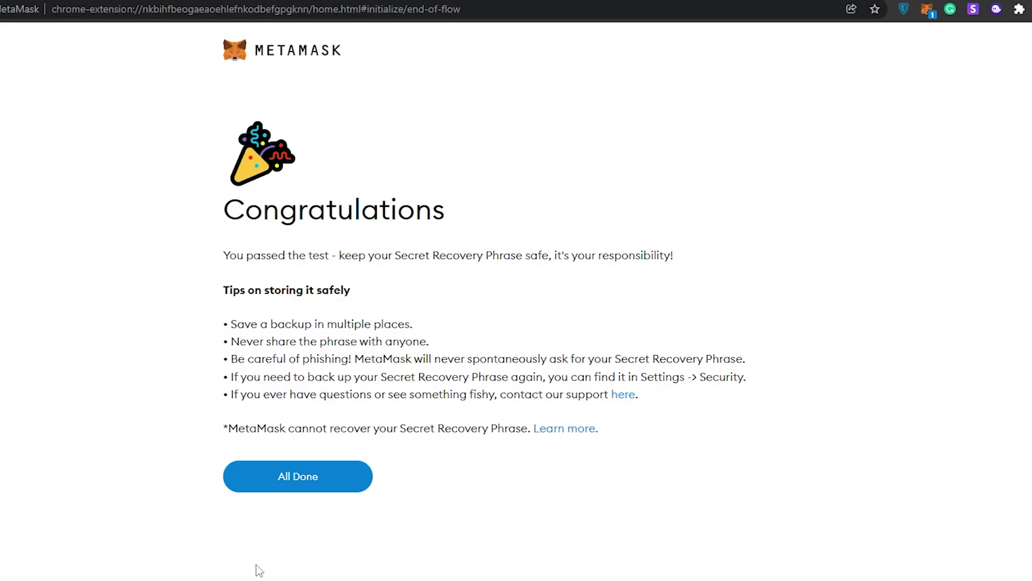
# Finish MetaMask setup and connect Account 1 to opensea.io.
pyautogui.click(334, 490)
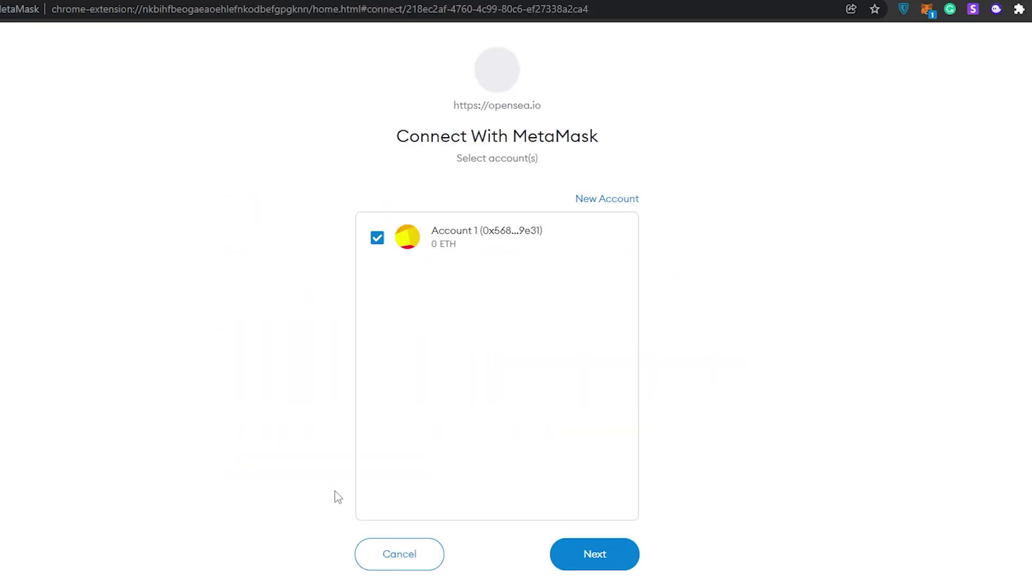
pyautogui.click(582, 559)
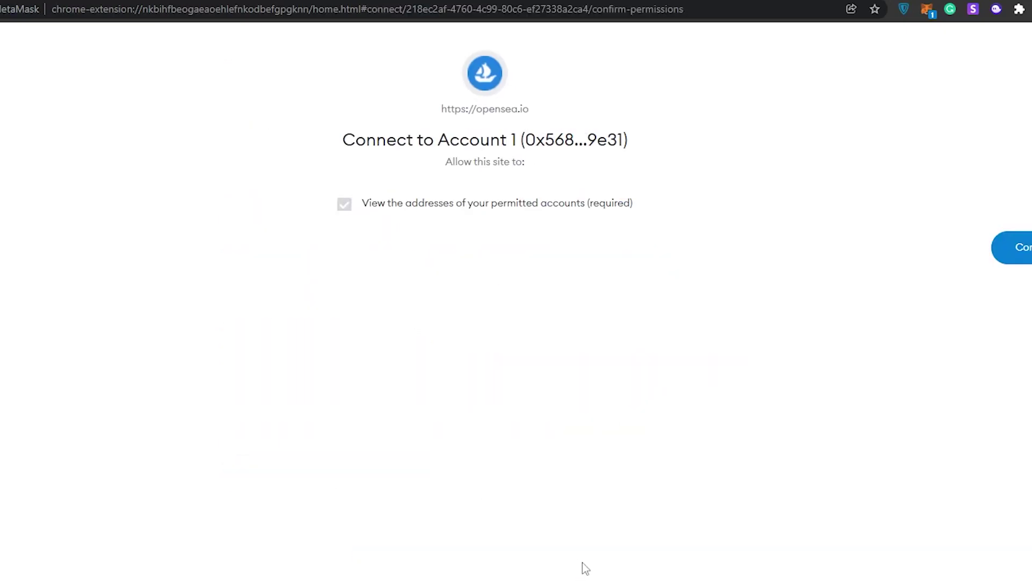
pyautogui.click(1008, 235)
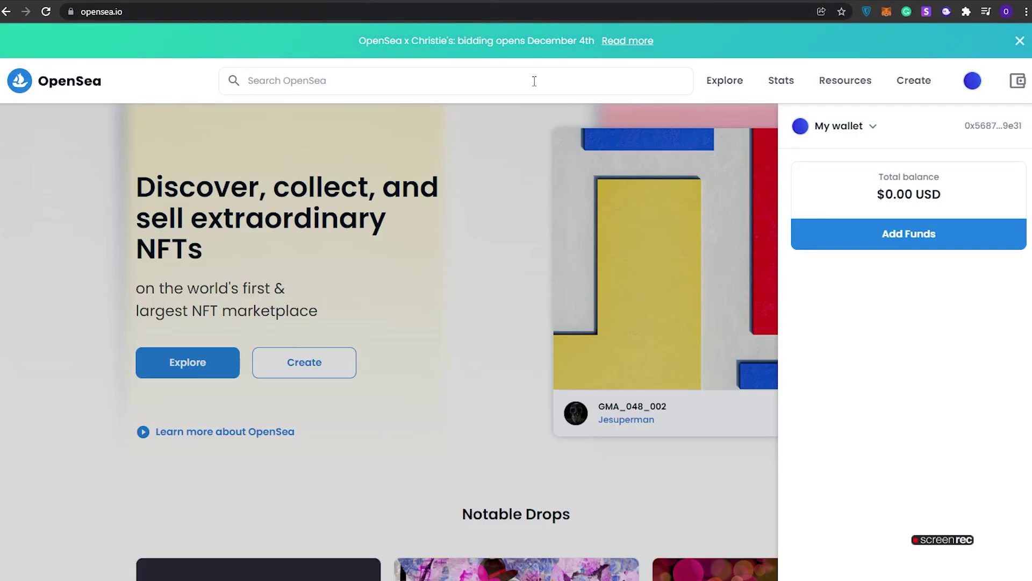
# Close the wallet panel and scroll through the animated NFT collection.
pyautogui.click(330, 150)
pyautogui.scroll(-5, 147, 336)
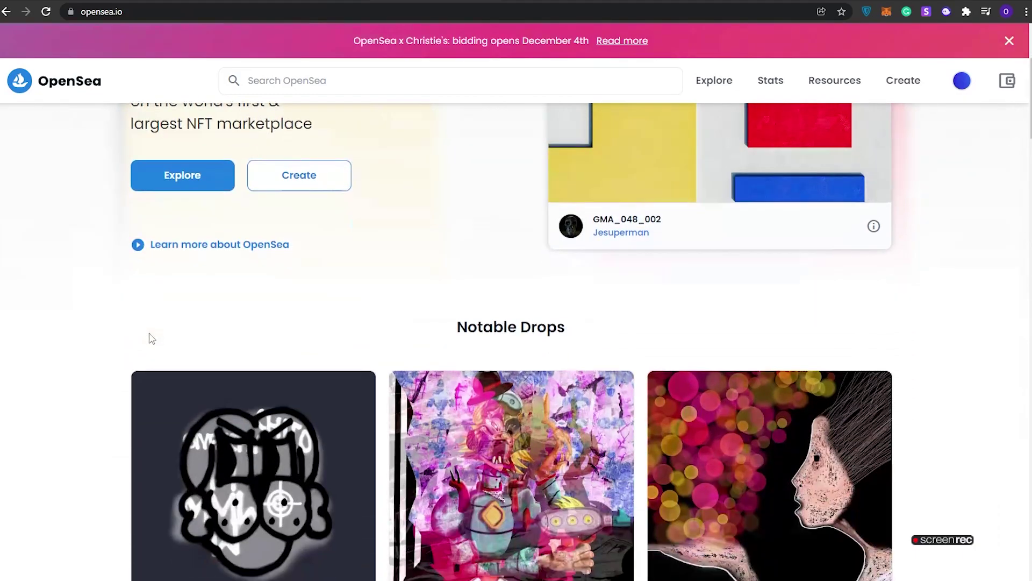
pyautogui.scroll(3, 85, 359)
pyautogui.scroll(2, 85, 359)
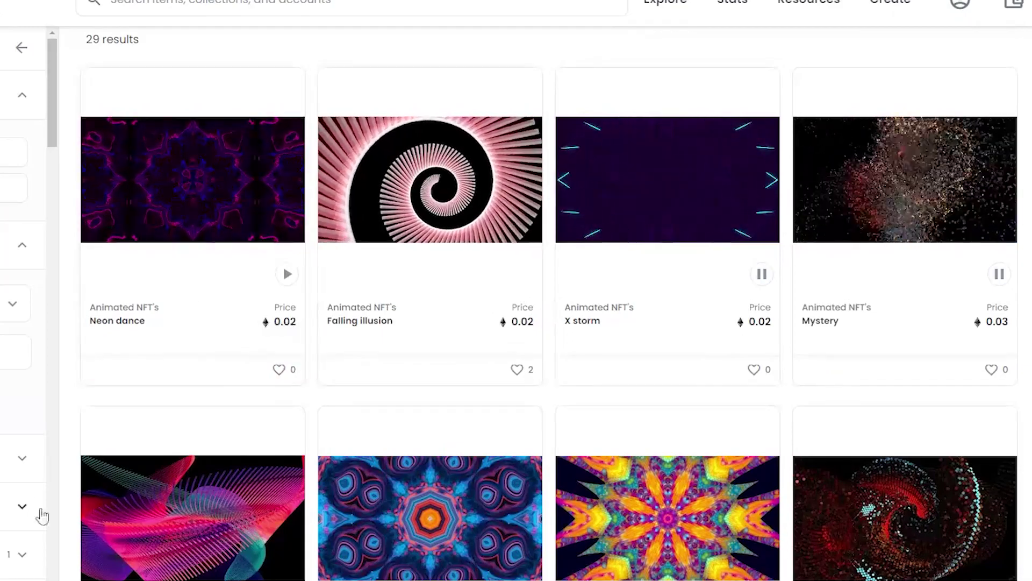
pyautogui.scroll(-2, 331, 482)
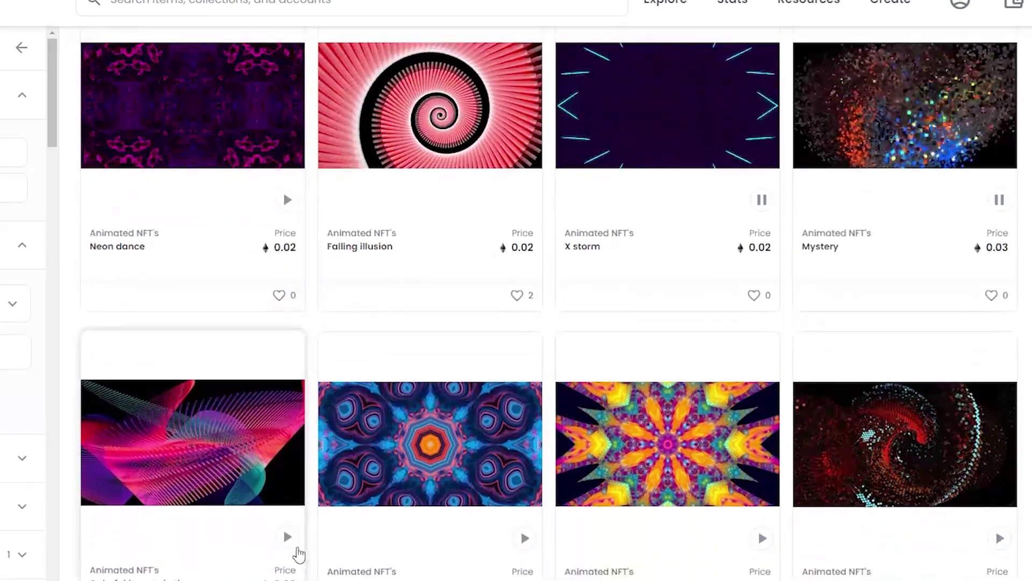
# Play the pink wave, Sunset dance, Colorful star and Prodigy video previews.
pyautogui.click(287, 538)
pyautogui.click(526, 538)
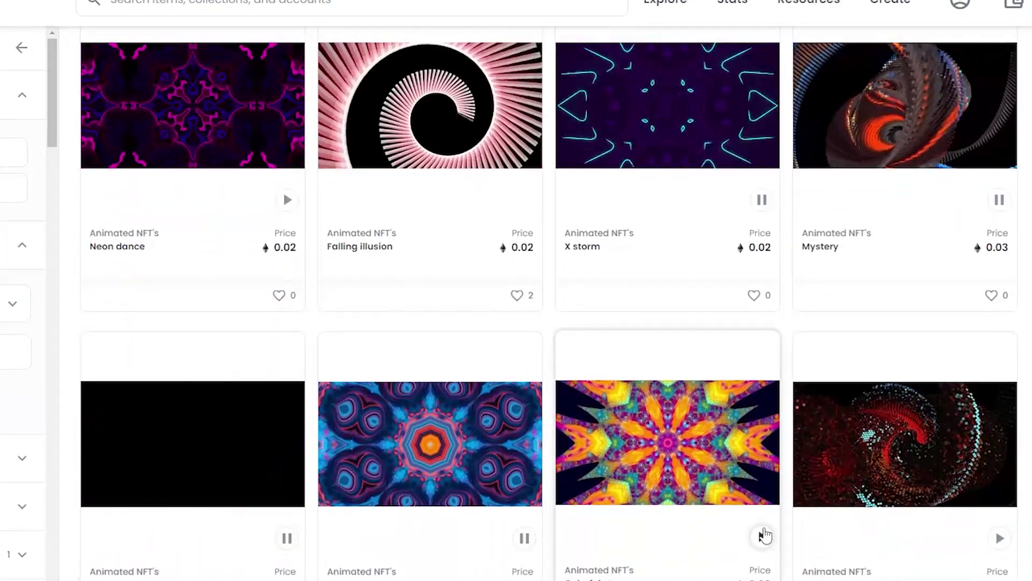
pyautogui.click(762, 538)
pyautogui.click(999, 538)
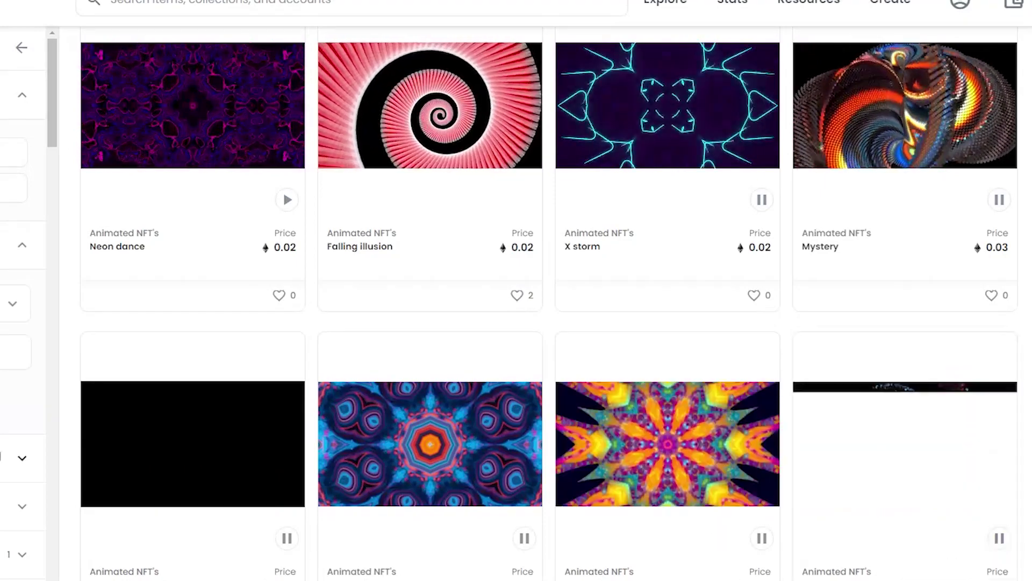
pyautogui.scroll(-2, 355, 287)
pyautogui.scroll(-5, 355, 291)
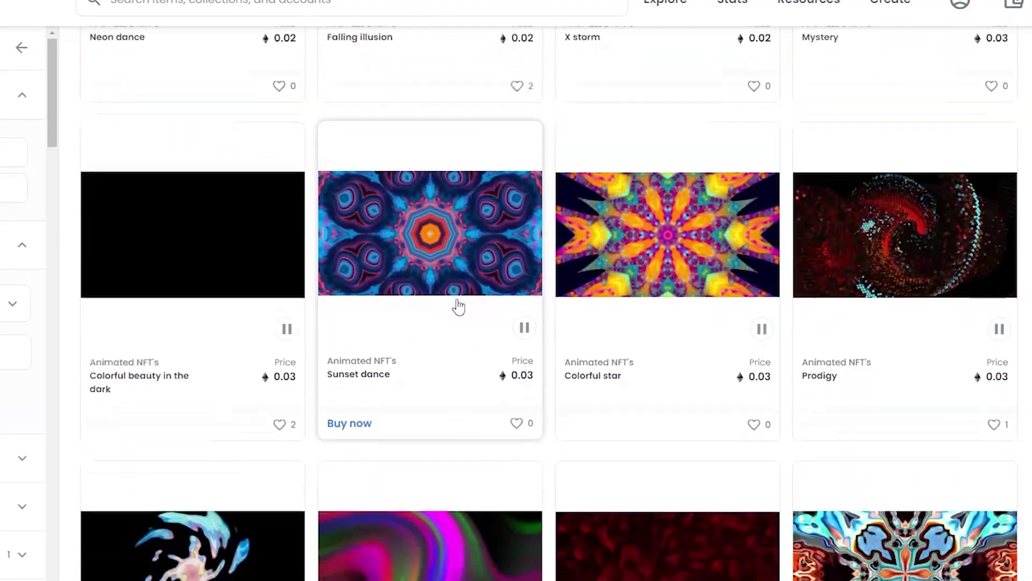
pyautogui.scroll(9, 614, 269)
pyautogui.scroll(3, 598, 278)
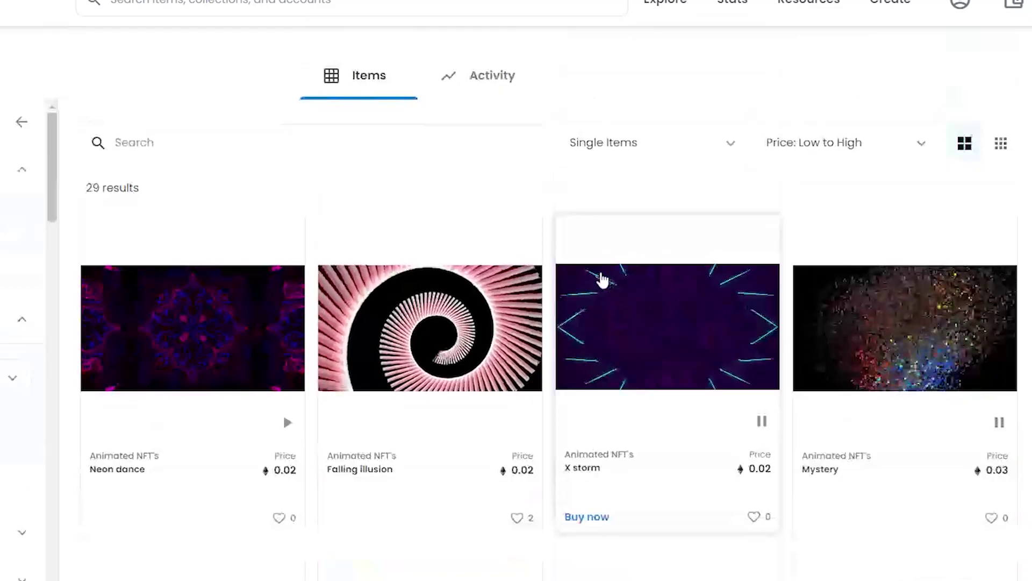
pyautogui.scroll(-8, 604, 284)
pyautogui.scroll(3, 604, 283)
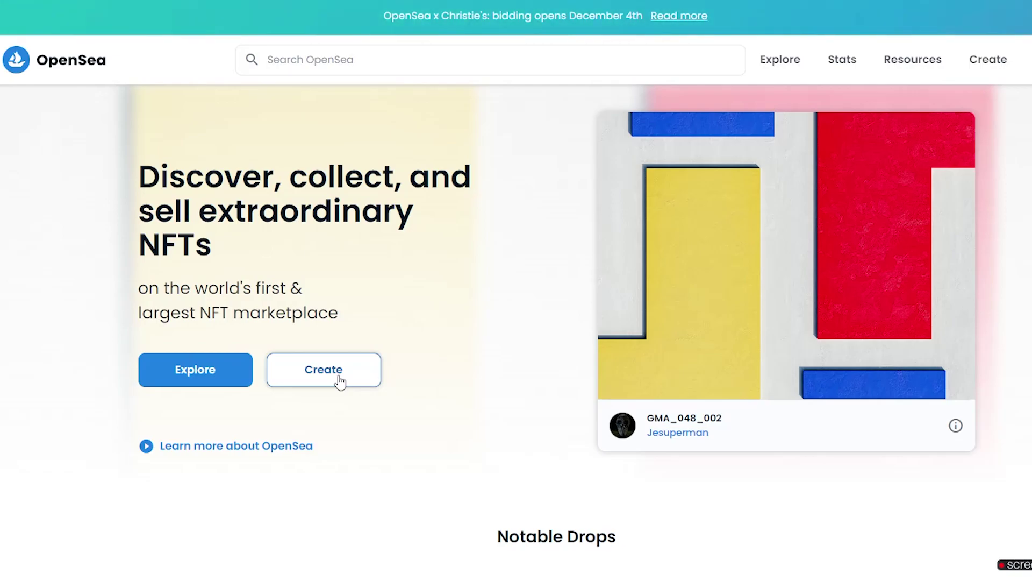
# Start a new NFT with Create and approve OpenSea's MetaMask sign-in request.
pyautogui.click(340, 382)
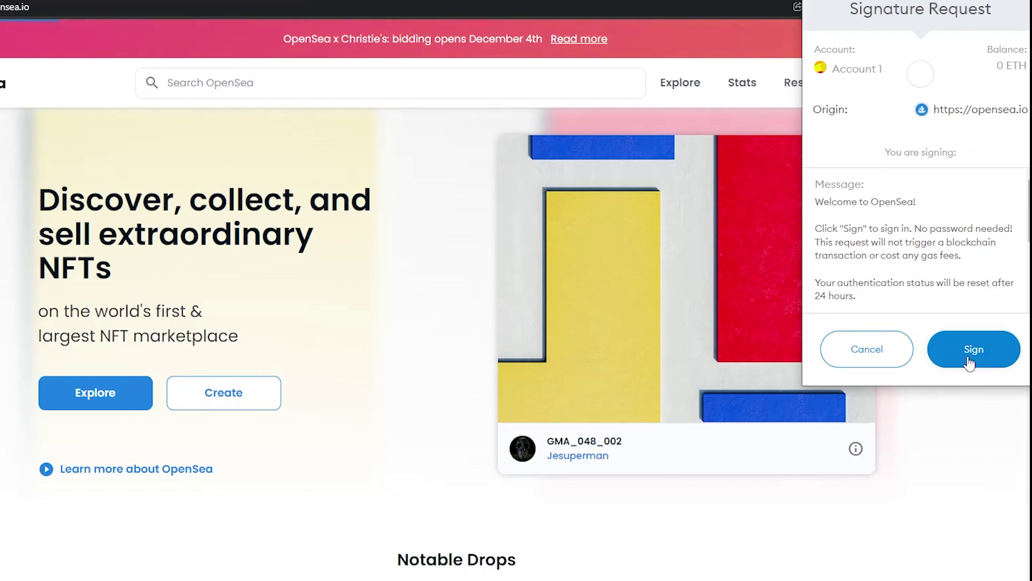
pyautogui.click(969, 361)
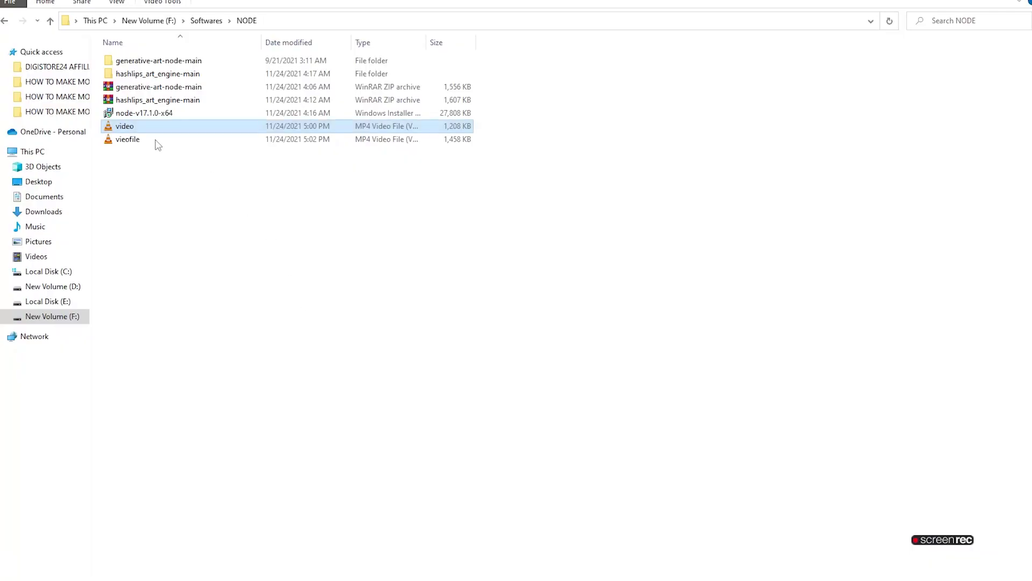
# Make a 'video' sequence from video.mp4, unlink and delete its A1 audio, and open Export Settings.
pyautogui.moveTo(129, 126); pyautogui.dragTo(28, 555)
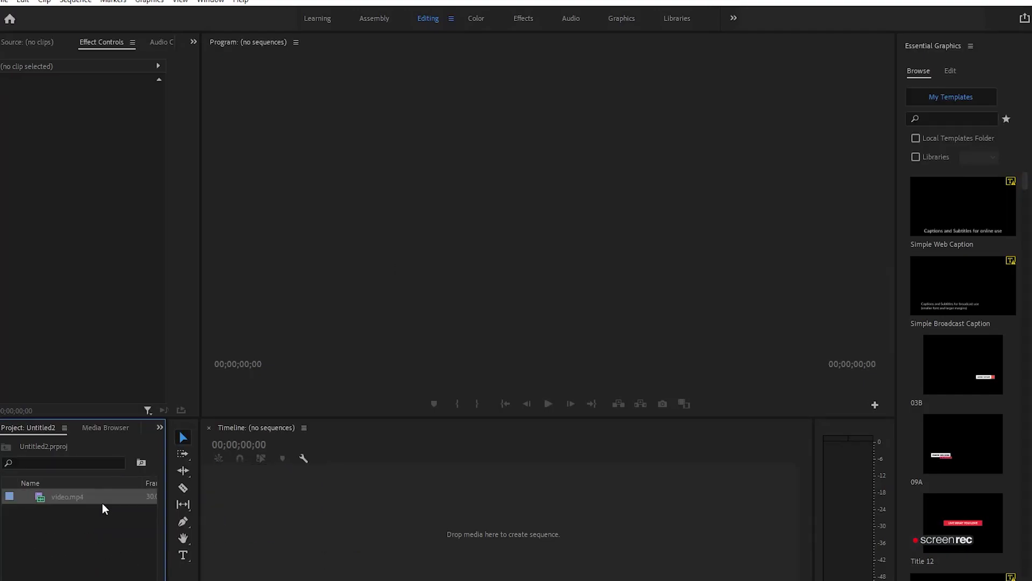
pyautogui.moveTo(501, 575); pyautogui.dragTo(500, 572)
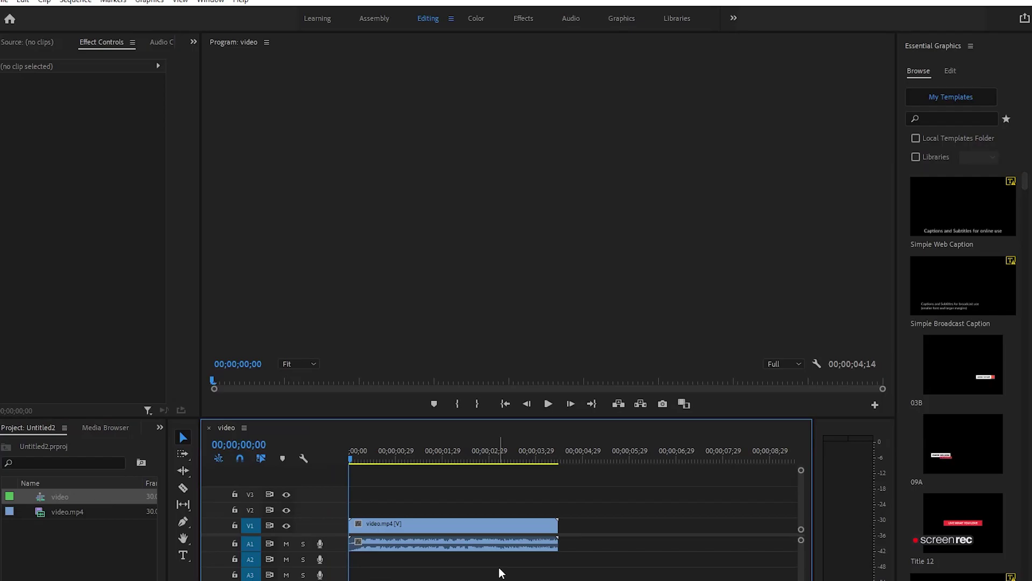
pyautogui.rightClick(466, 556)
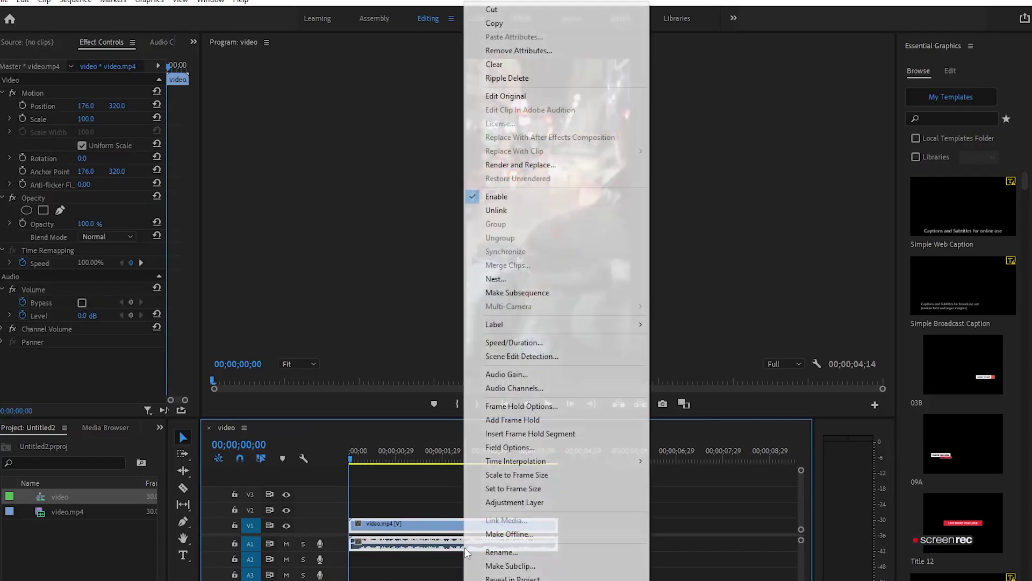
pyautogui.click(536, 210)
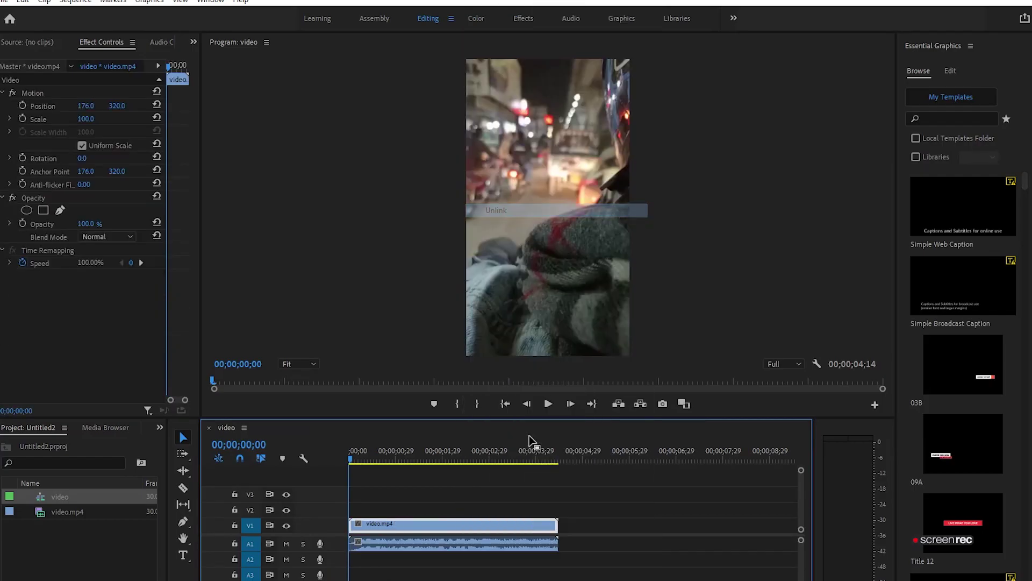
pyautogui.click(422, 547)
pyautogui.press('Delete')
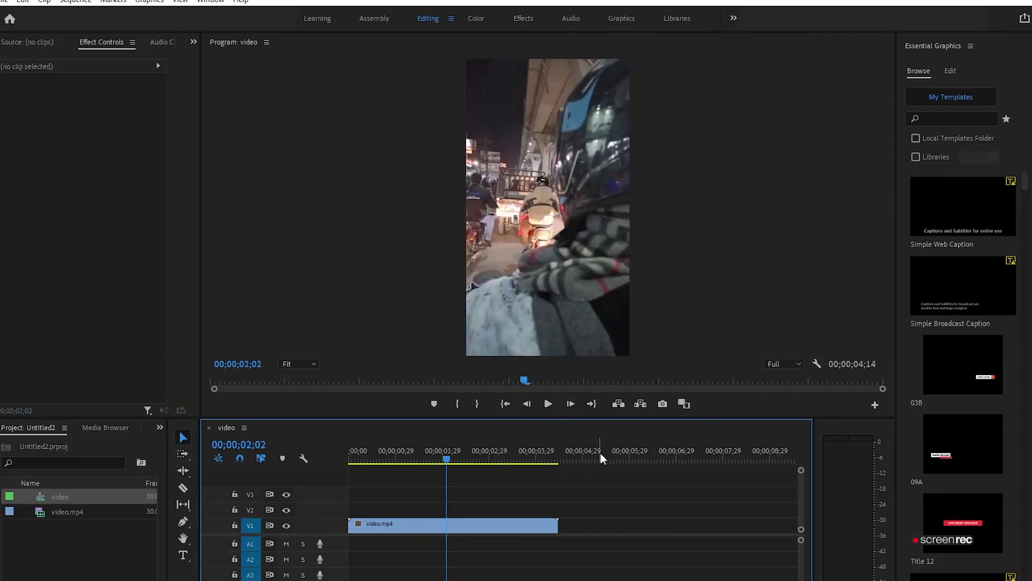
pyautogui.hotkey('ctrl', 'm')
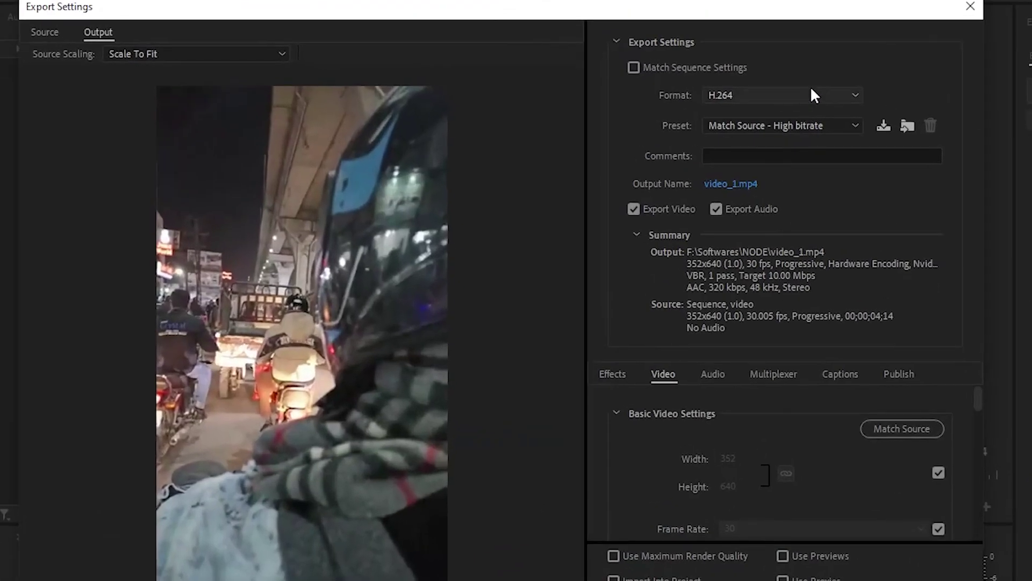
# Keep H.264 as the format, cancel the export, quit Premiere and return to OpenSea's Create page.
pyautogui.click(746, 102)
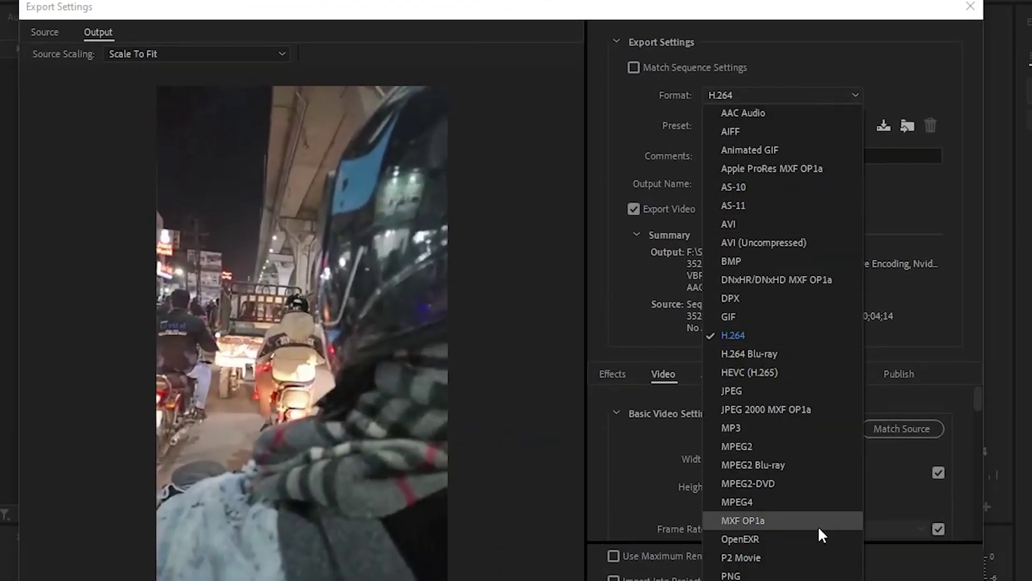
pyautogui.click(758, 331)
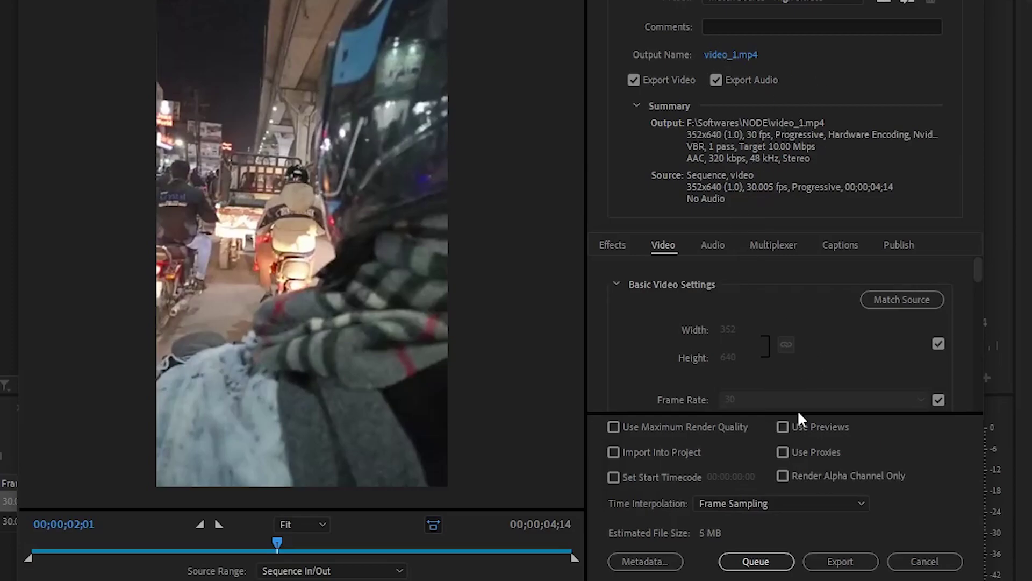
pyautogui.click(913, 568)
pyautogui.hotkey('ctrl', 'q')
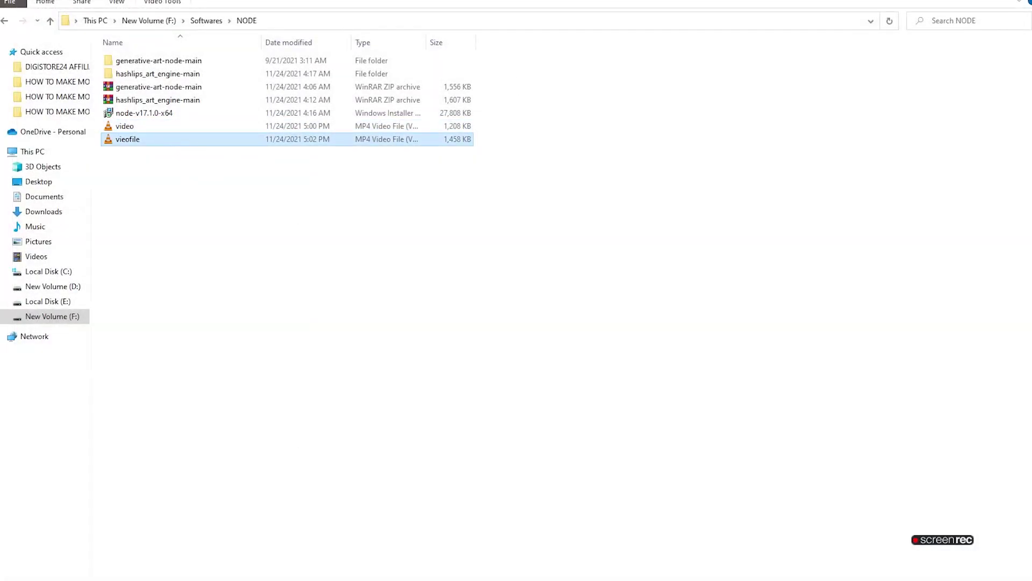
pyautogui.hotkey('alt', 'Tab')
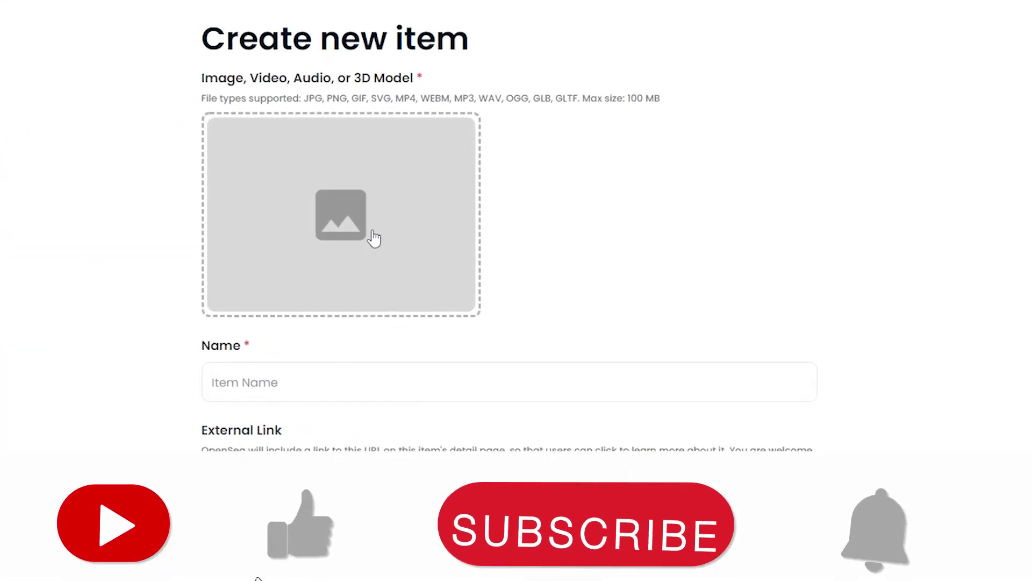
# Upload the bike-ride video from the D: drive as the item's media, leaving the preview image unset.
pyautogui.click(372, 230)
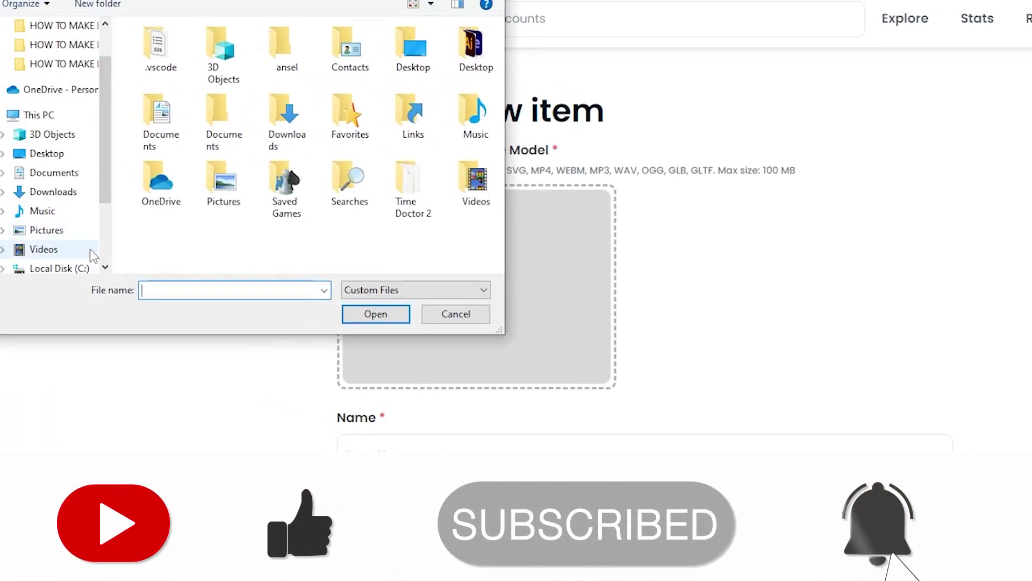
pyautogui.click(77, 267)
pyautogui.scroll(-2, 185, 216)
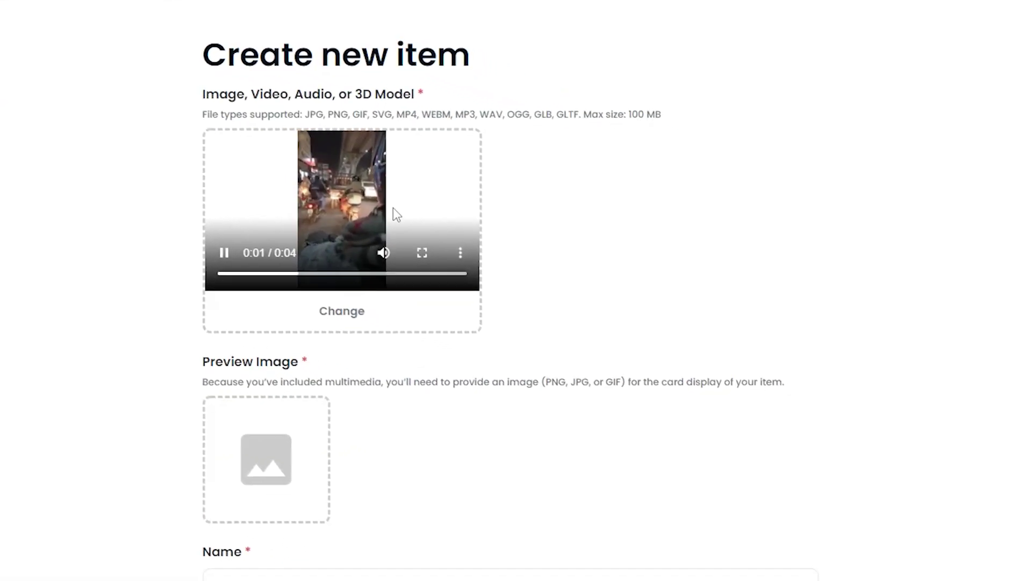
pyautogui.scroll(-1, 410, 267)
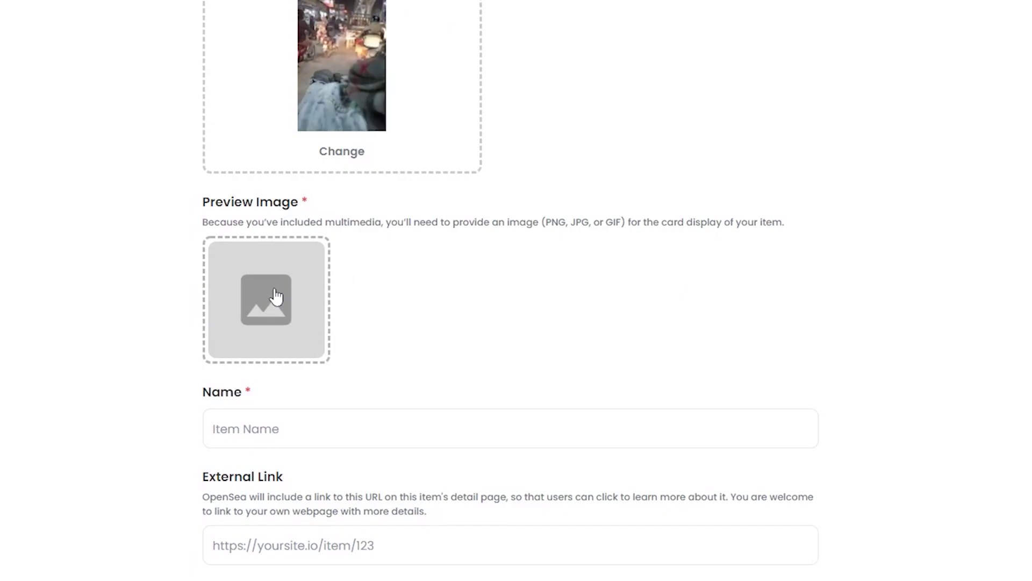
pyautogui.scroll(1, 276, 295)
pyautogui.scroll(-4, 382, 307)
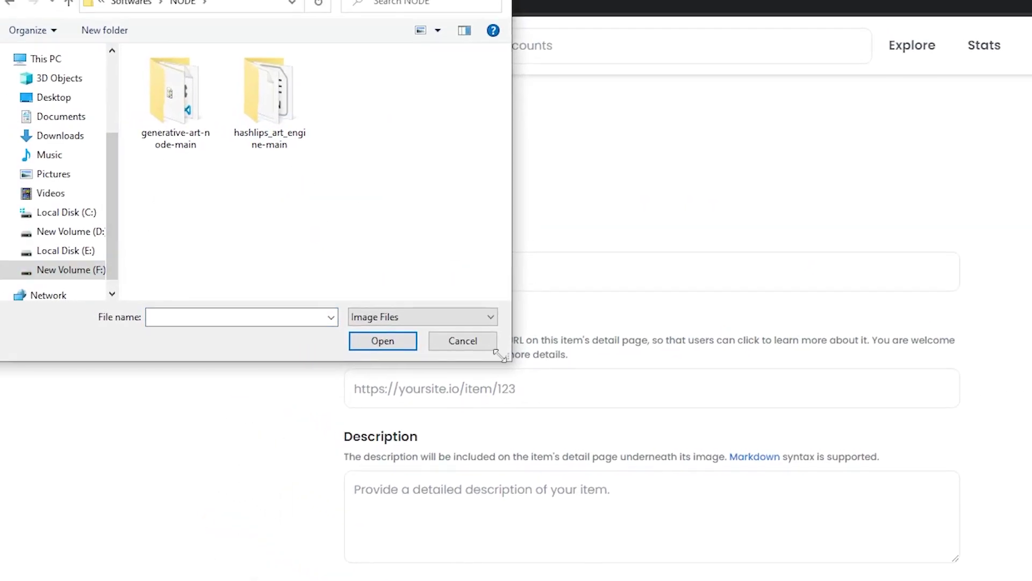
pyautogui.click(463, 343)
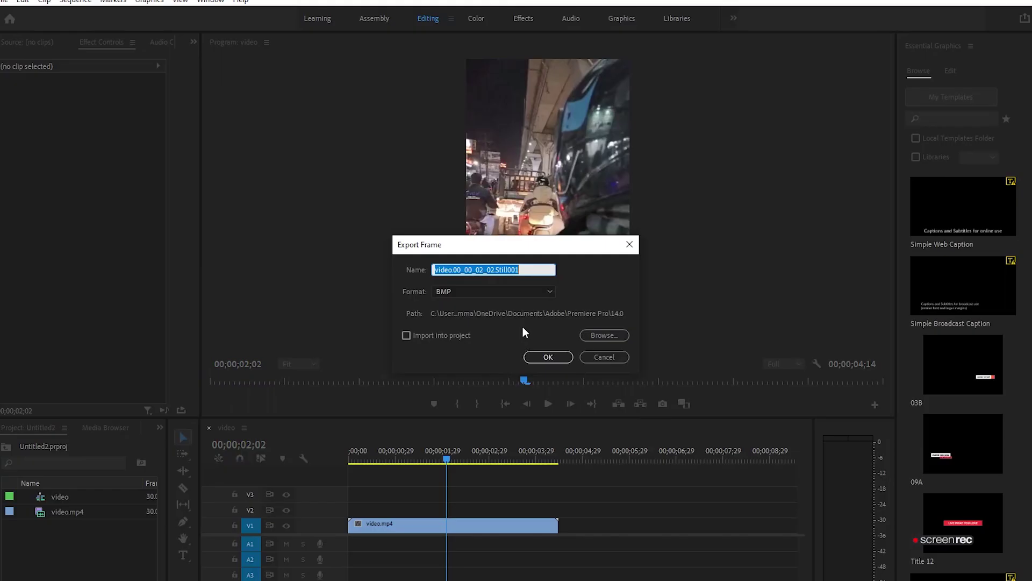
# Export the 00;00;02;02 frame as a JPEG still to F:\Softwares\NODE.
pyautogui.click(458, 295)
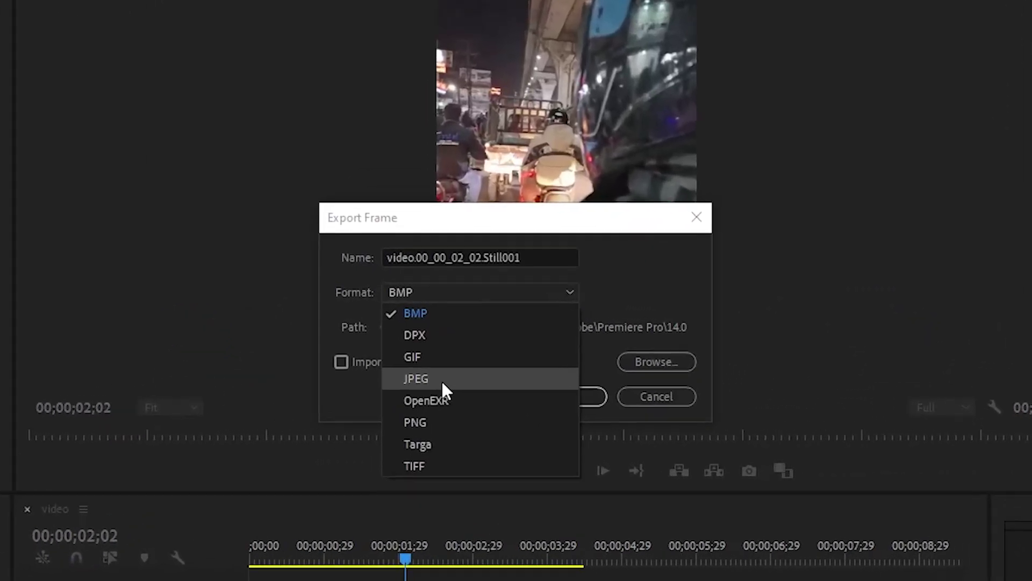
pyautogui.click(436, 391)
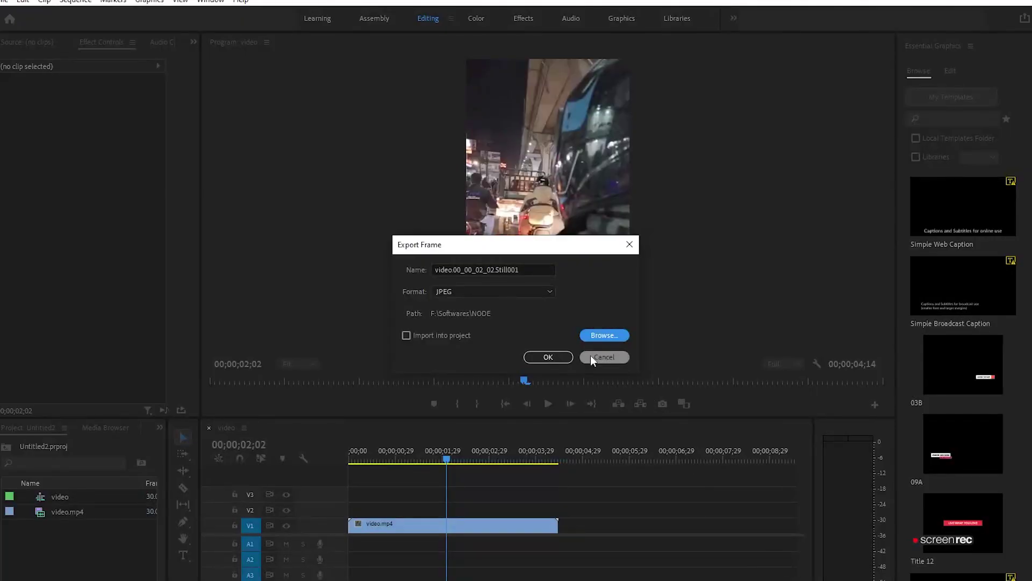
pyautogui.click(547, 357)
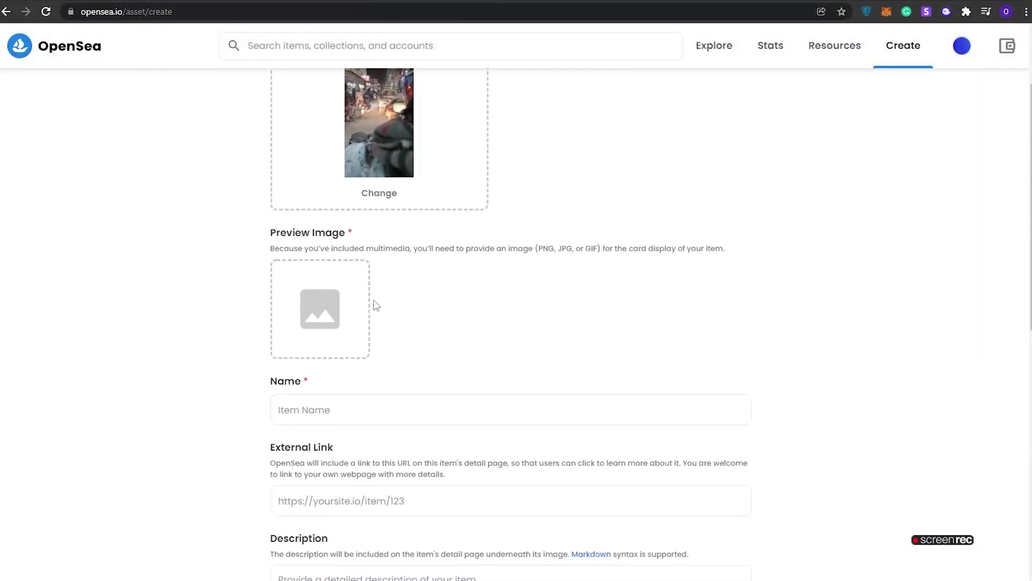
# Set the exported still video.00_00_02_02.Still001 as the item's preview image.
pyautogui.click(350, 278)
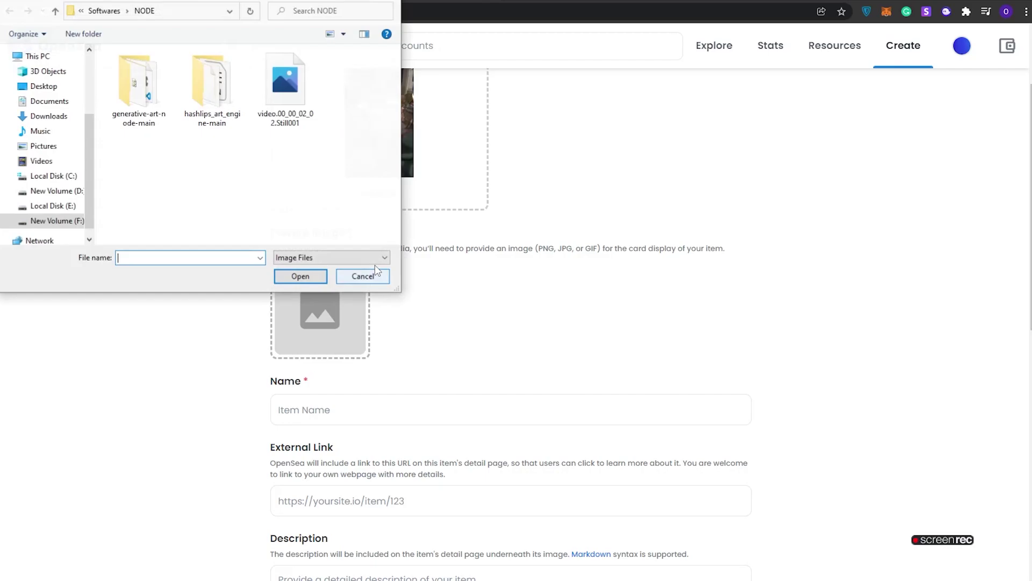
pyautogui.click(296, 101)
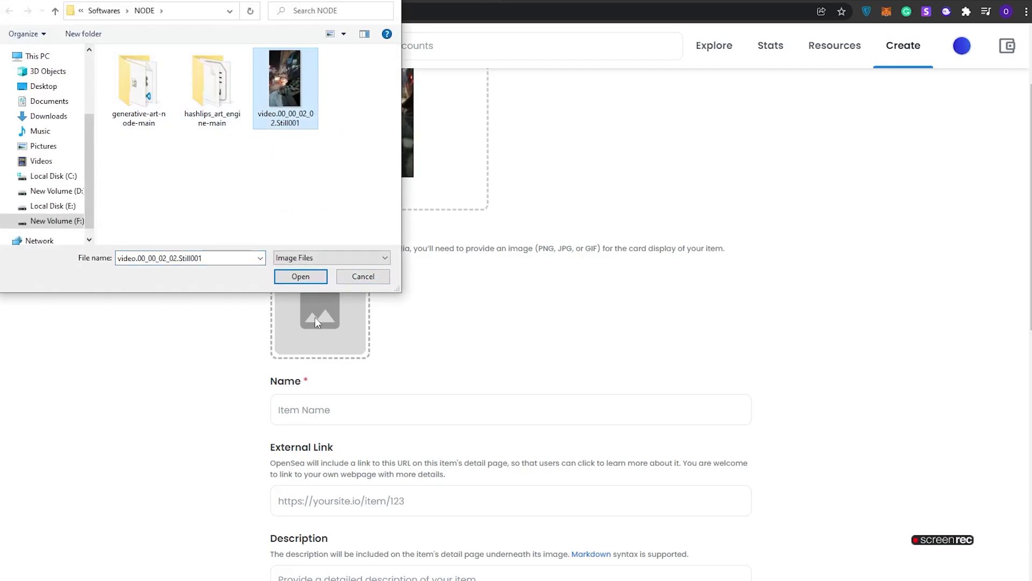
pyautogui.click(301, 276)
pyautogui.scroll(-3, 253, 405)
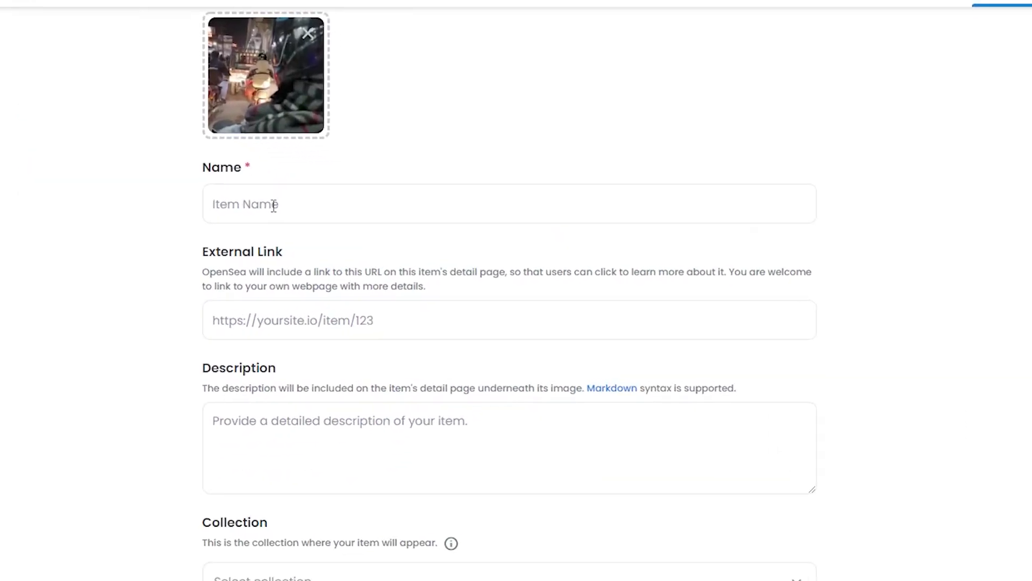
# Scroll down the form and open the Blockchain dropdown to show Polygon beside Ethereum.
pyautogui.click(325, 219)
pyautogui.scroll(-4, 279, 279)
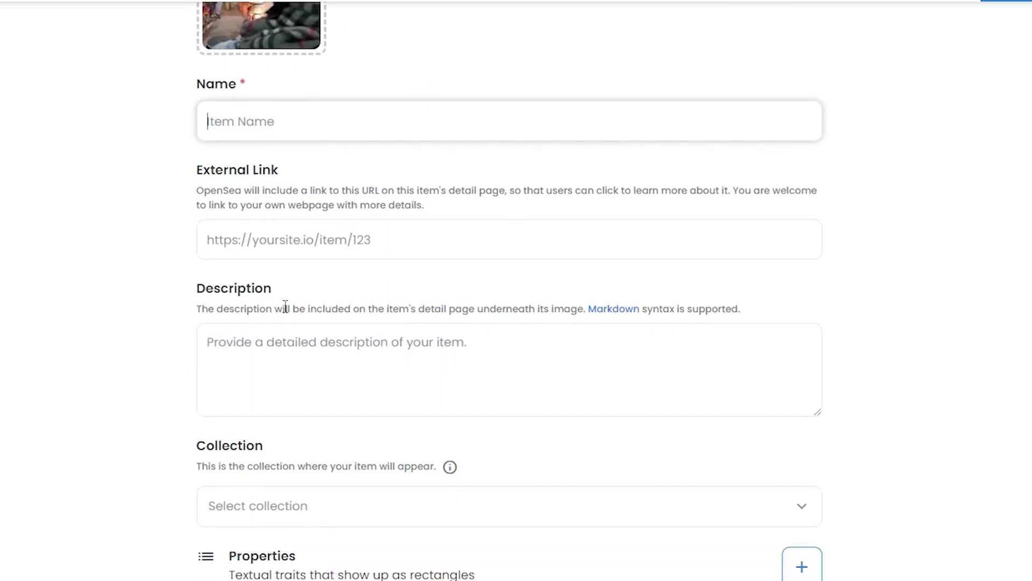
pyautogui.scroll(-3, 309, 391)
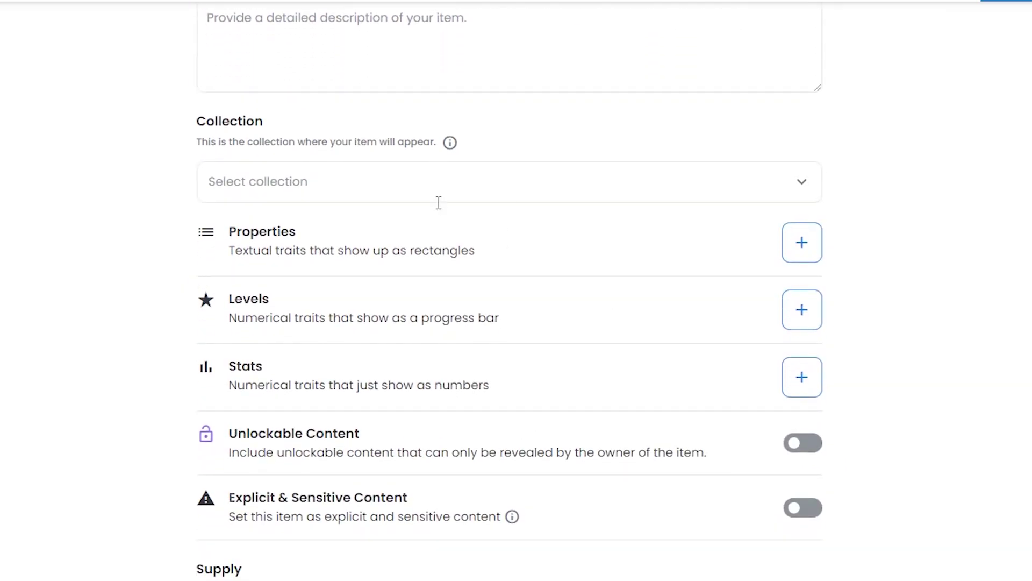
pyautogui.scroll(-5, 438, 202)
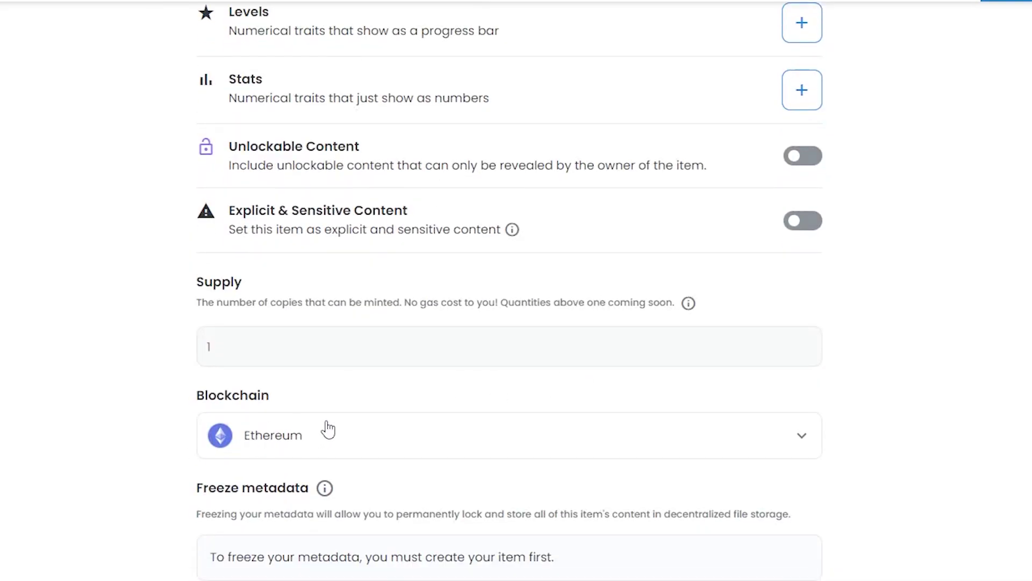
pyautogui.click(296, 446)
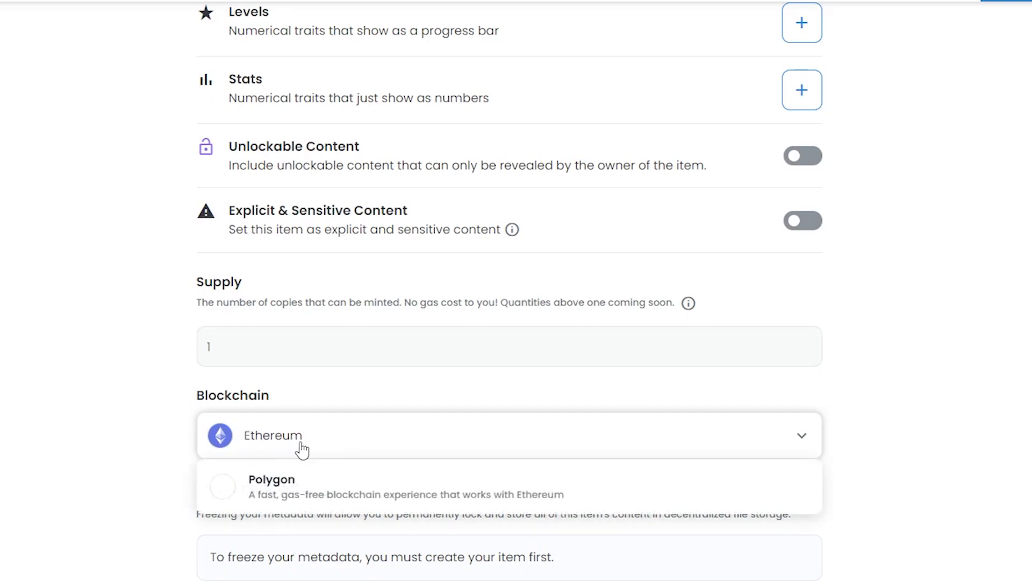
pyautogui.click(302, 449)
pyautogui.click(302, 446)
pyautogui.click(371, 440)
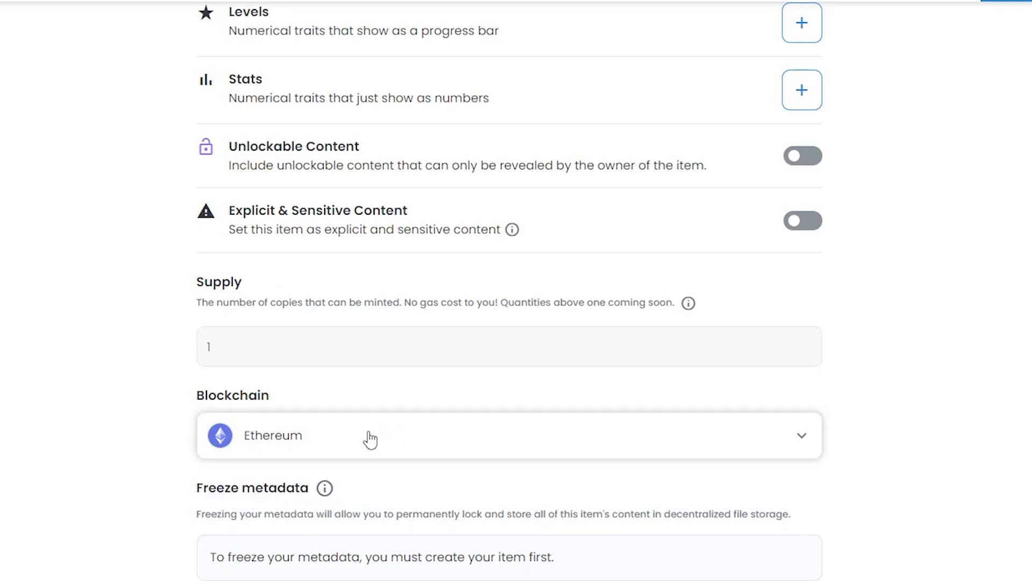
pyautogui.click(390, 455)
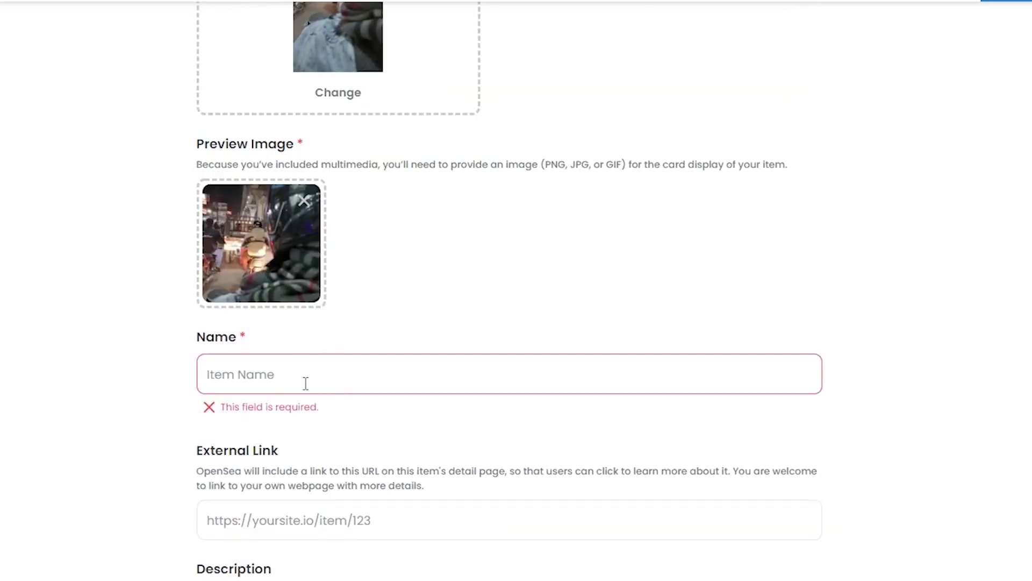
# Name the item 'Bike ride' and add a short riding description.
pyautogui.click(304, 385)
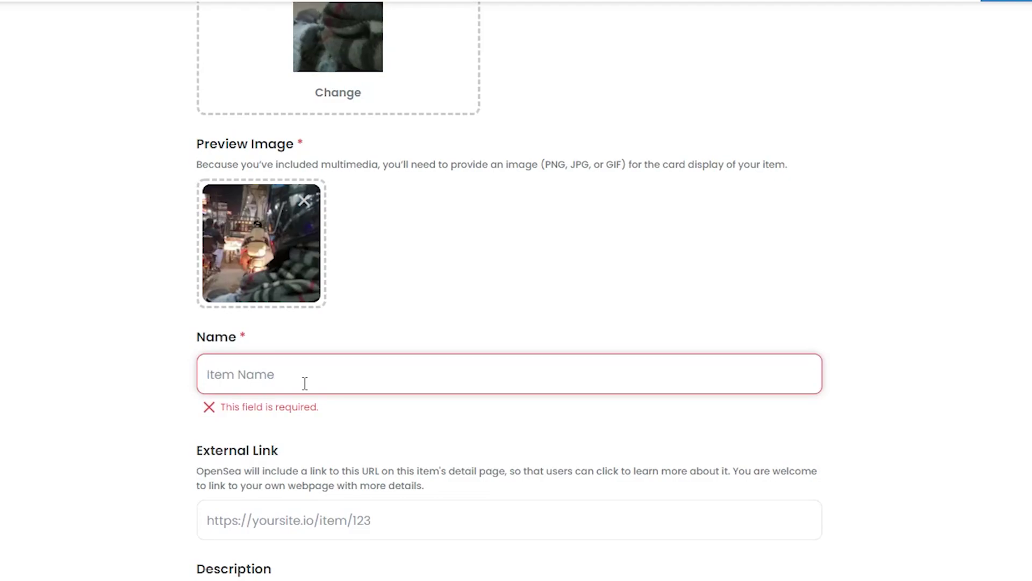
pyautogui.write('Bik')
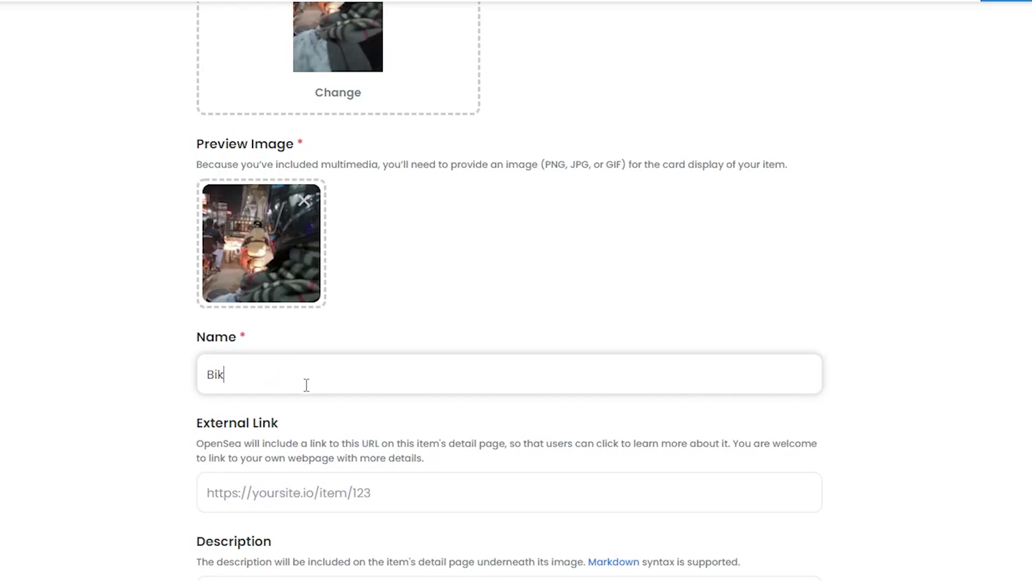
pyautogui.write('e ride')
pyautogui.scroll(-5, 256, 270)
pyautogui.click(255, 270)
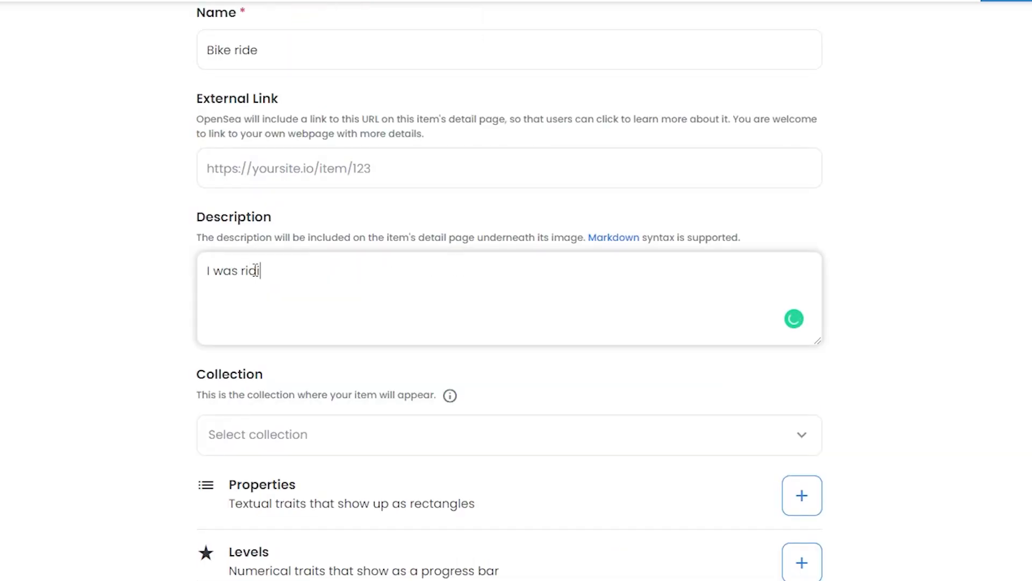
pyautogui.scroll(-8, 256, 270)
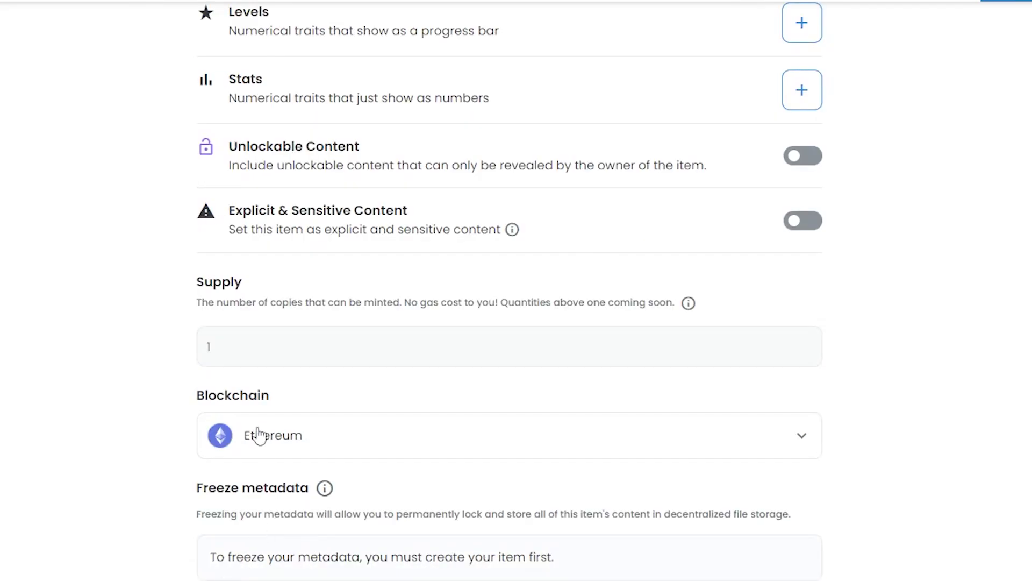
pyautogui.scroll(2, 260, 435)
pyautogui.scroll(-2, 252, 495)
# Set the item's blockchain to Polygon.
pyautogui.click(262, 439)
pyautogui.click(325, 492)
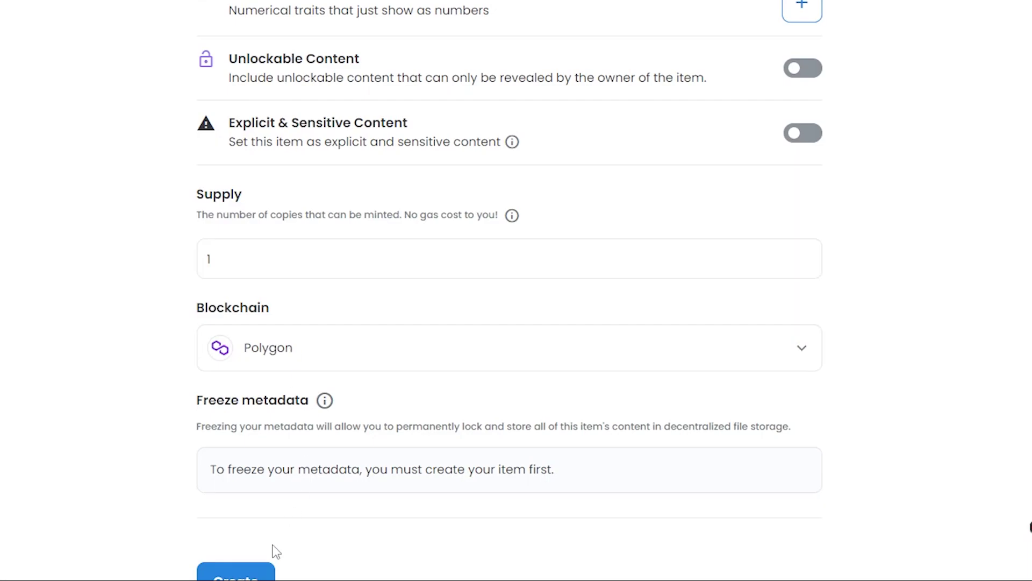
pyautogui.scroll(6, 271, 554)
pyautogui.scroll(-6, 271, 553)
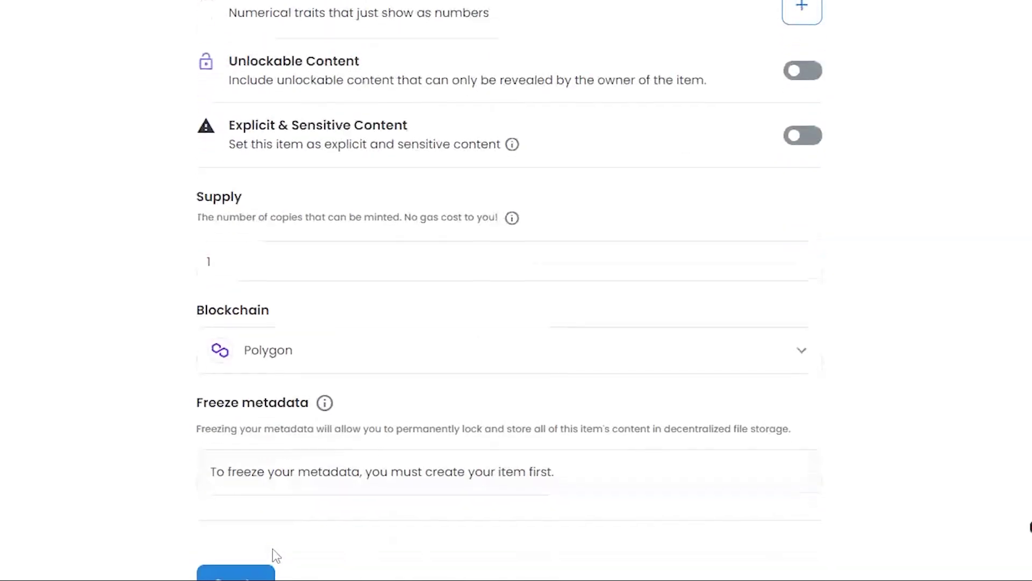
# Create the Bike ride item and dismiss the 'You created Bike ride!' confirmation.
pyautogui.click(260, 569)
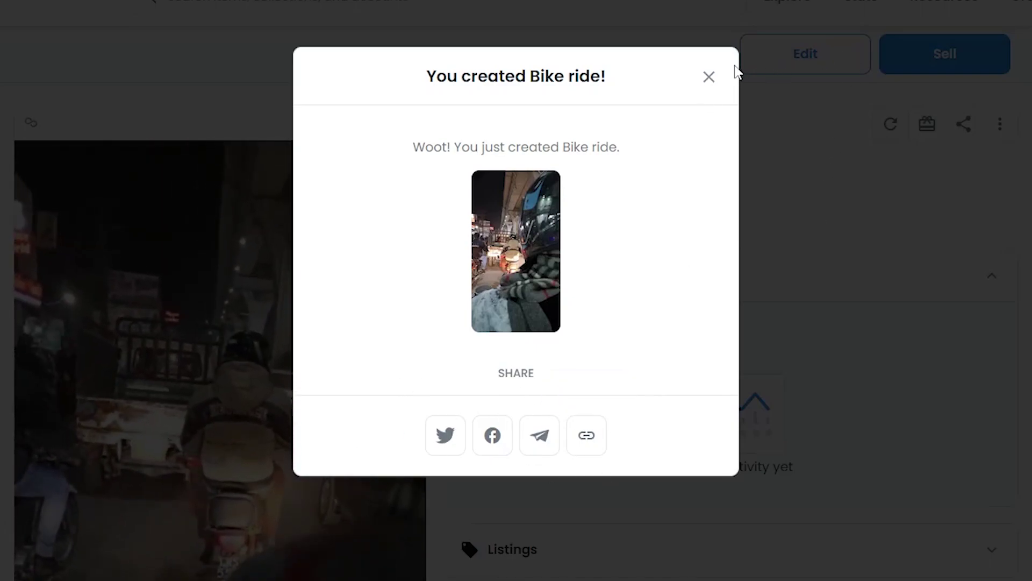
pyautogui.click(709, 78)
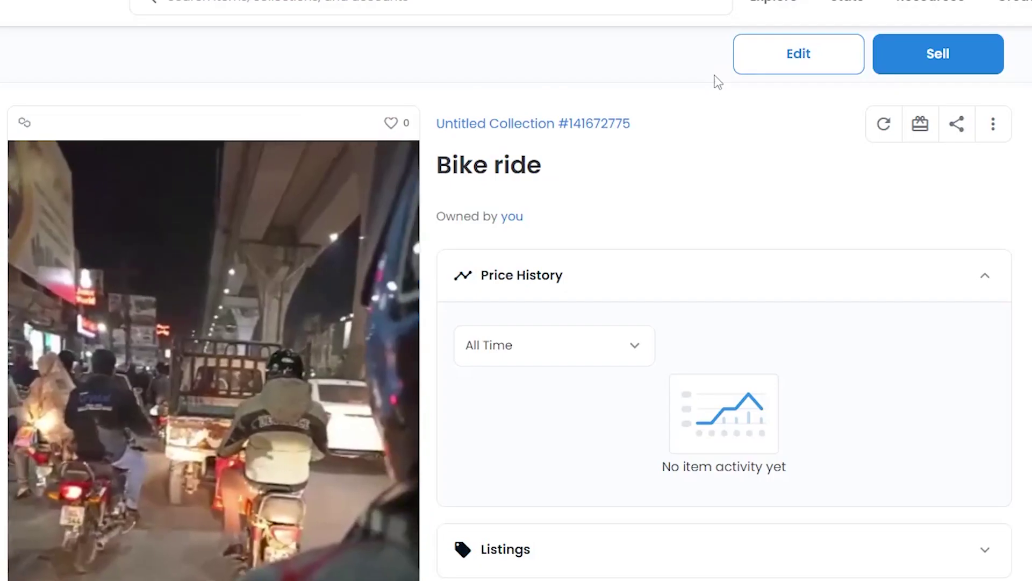
pyautogui.scroll(-7, 611, 199)
pyautogui.scroll(-7, 606, 205)
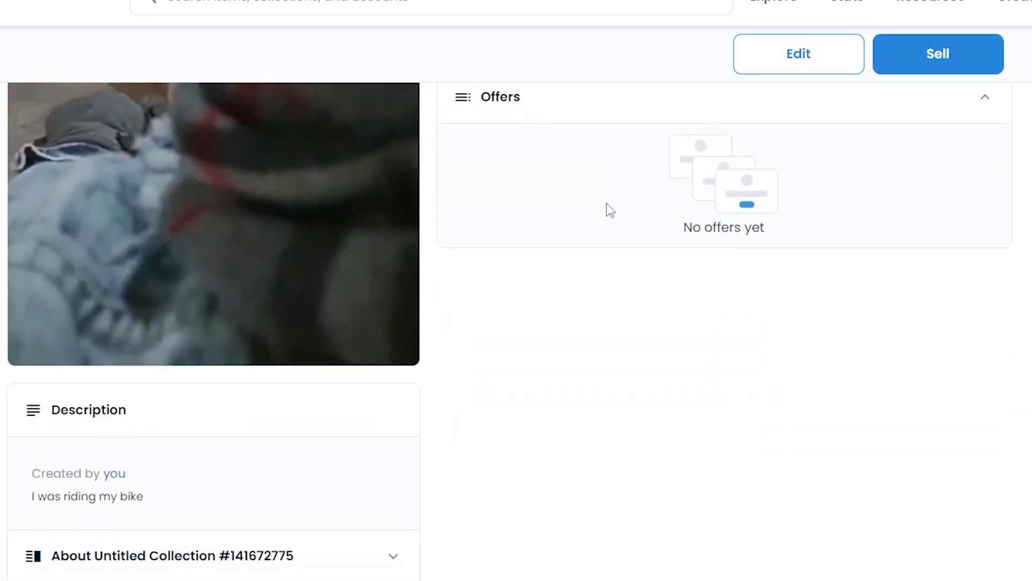
pyautogui.scroll(-1, 344, 549)
pyautogui.scroll(10, 201, 548)
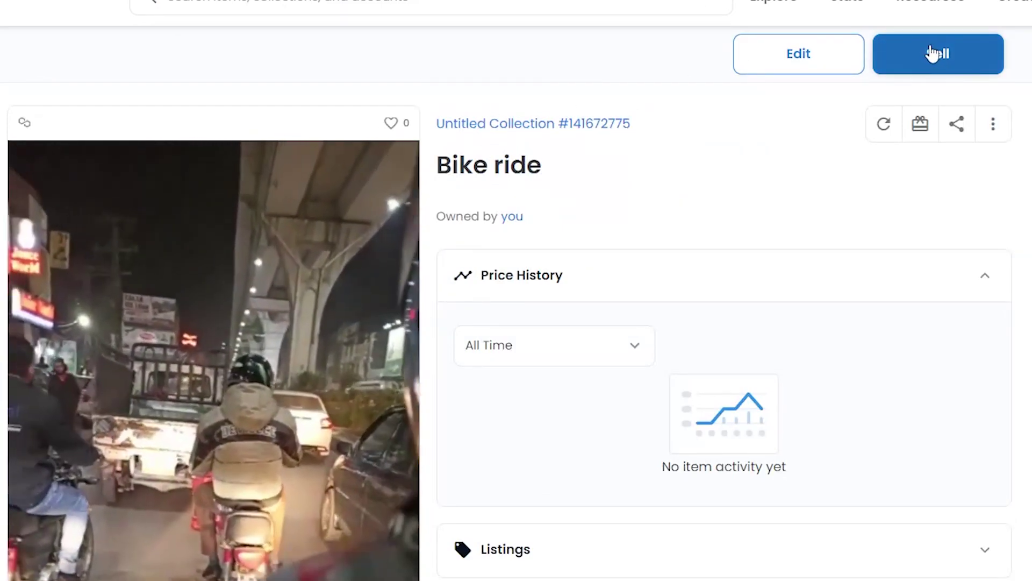
# Expand and collapse Listings, and review the item page's Minted activity.
pyautogui.scroll(-4, 739, 290)
pyautogui.click(598, 291)
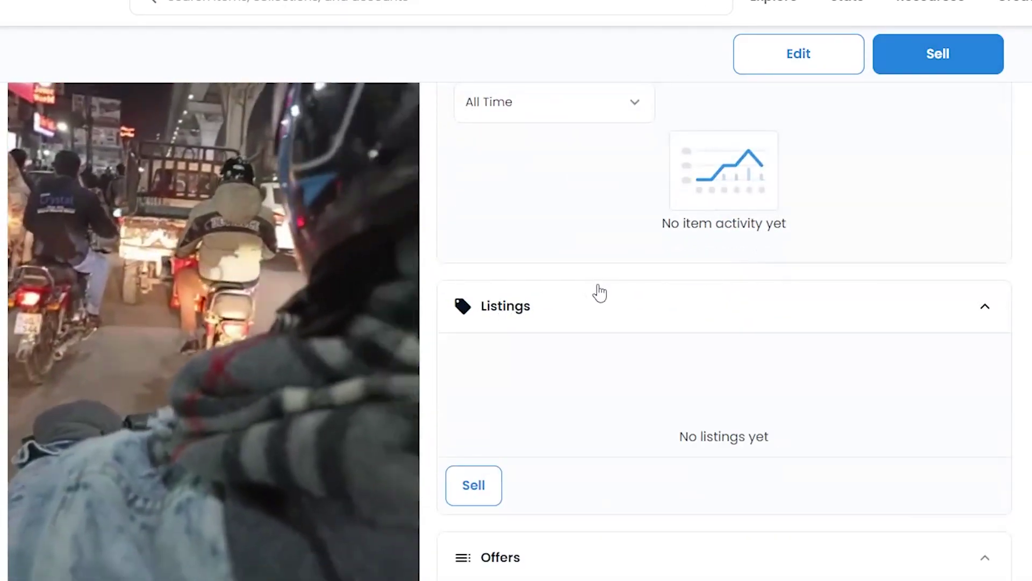
pyautogui.click(598, 299)
pyautogui.scroll(-1, 599, 299)
pyautogui.scroll(-9, 539, 306)
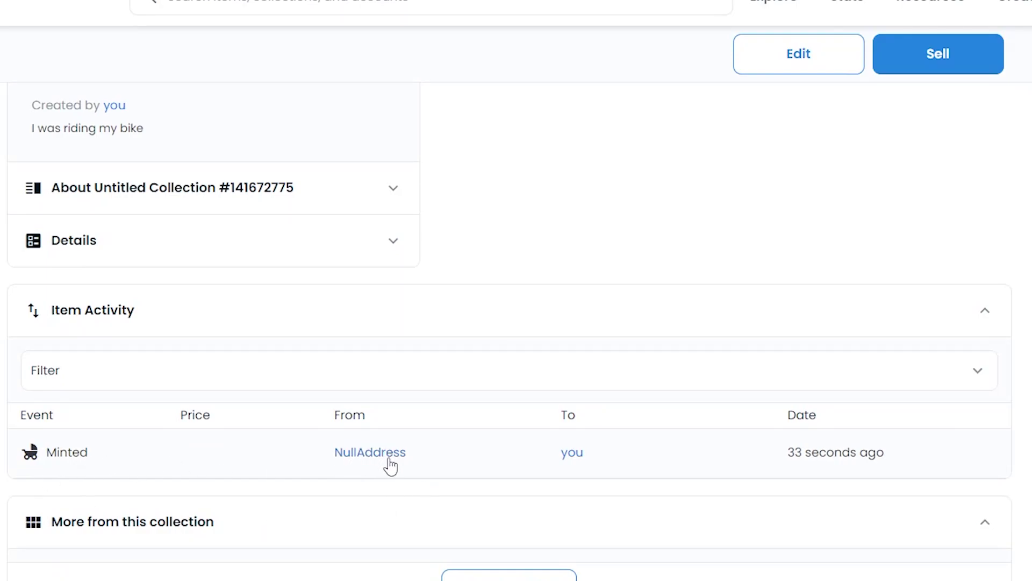
pyautogui.scroll(15, 1028, 526)
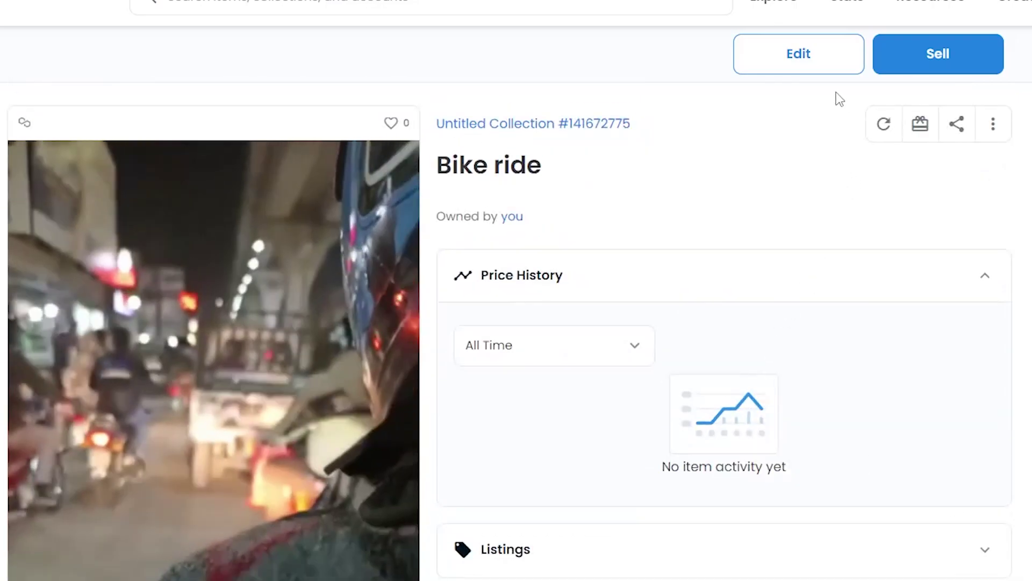
# List Bike ride for sale at 0.001 ETH and sign the listing in the wallet.
pyautogui.click(928, 69)
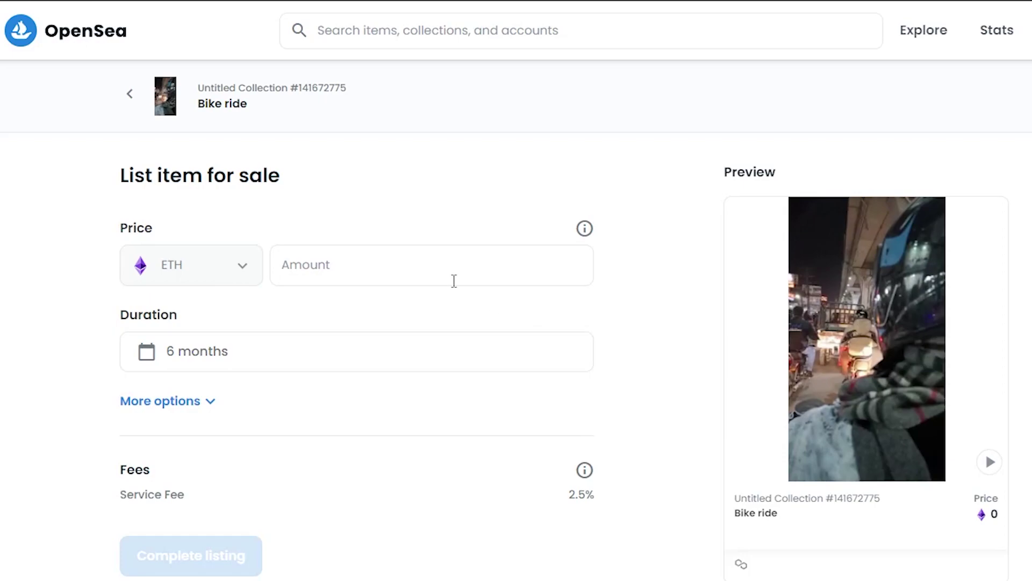
pyautogui.click(444, 270)
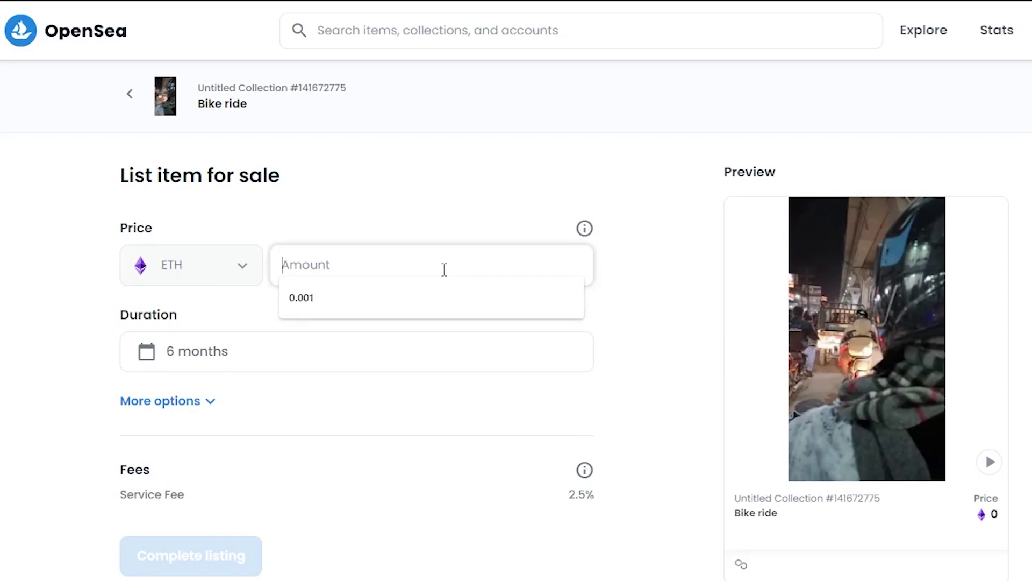
pyautogui.write('0')
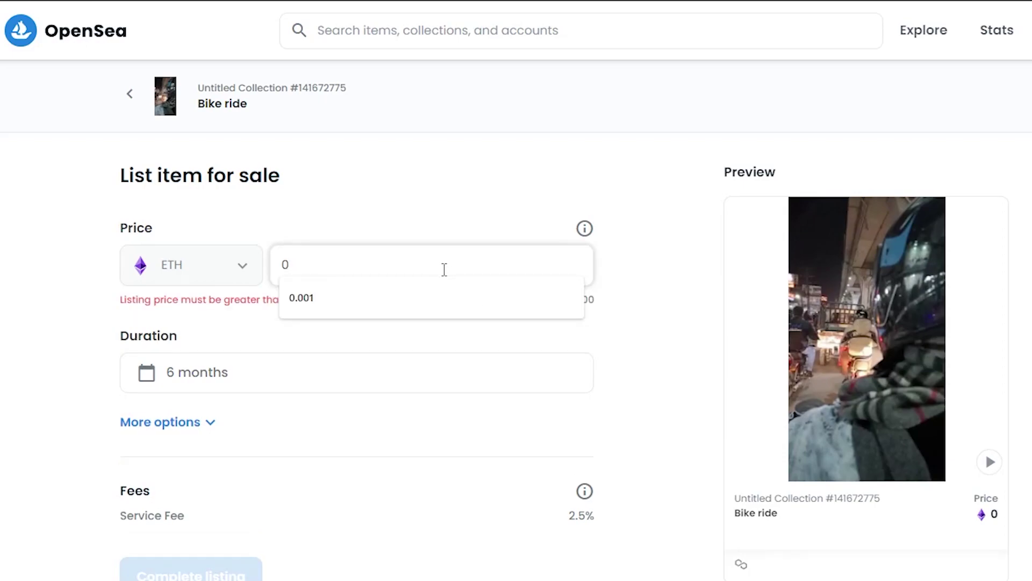
pyautogui.write('.001')
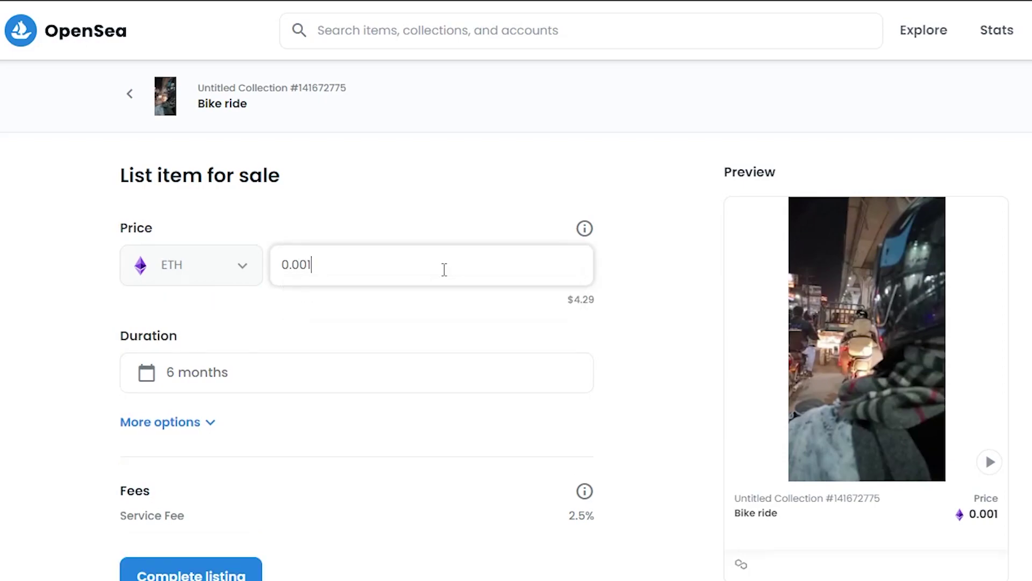
pyautogui.click(675, 301)
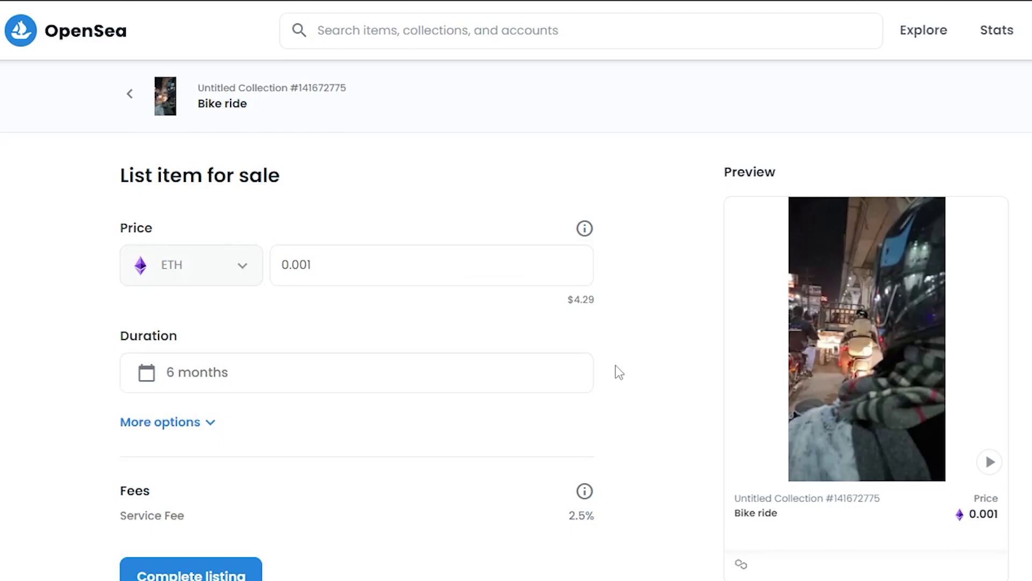
pyautogui.scroll(-3, 613, 371)
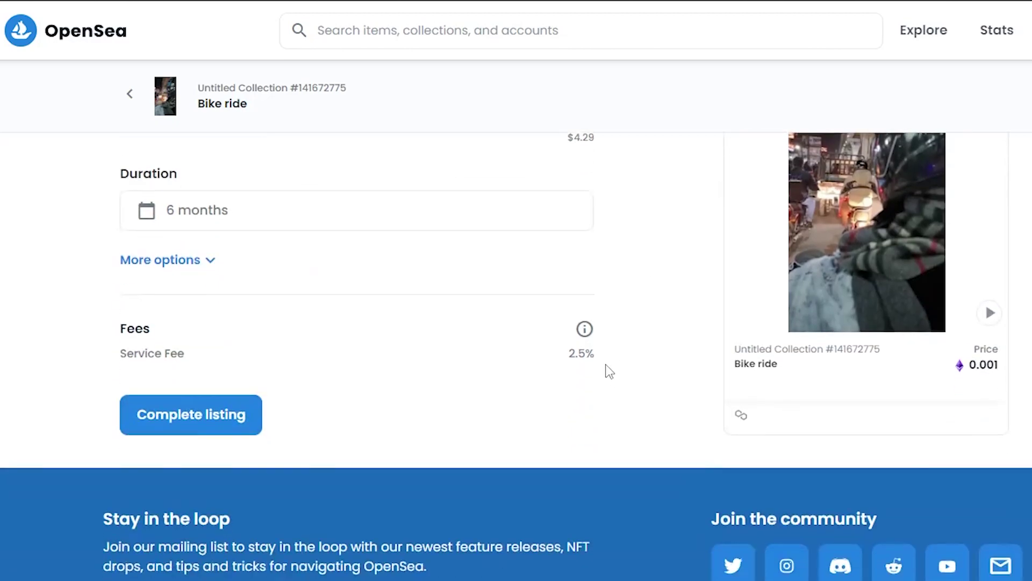
pyautogui.click(205, 428)
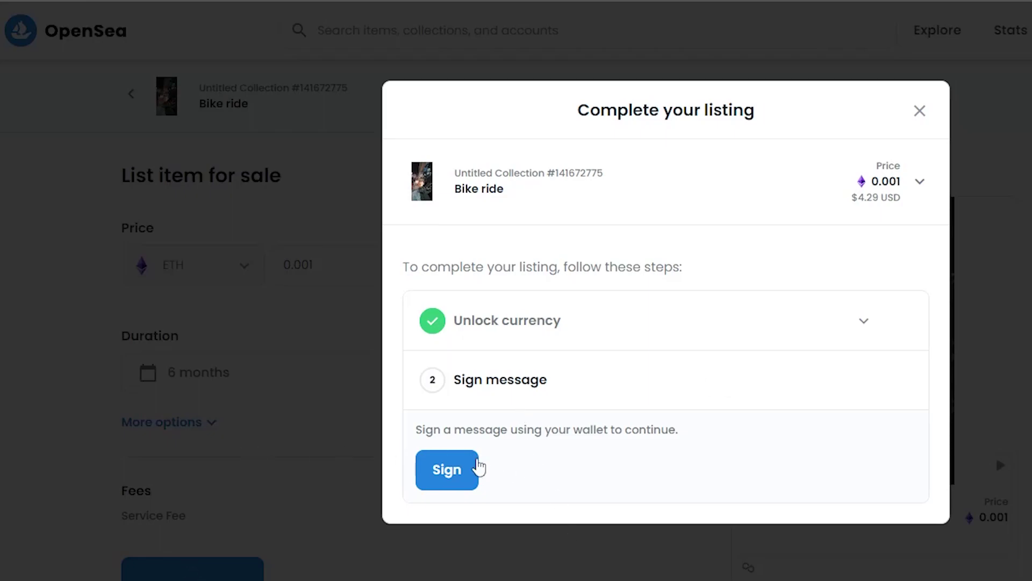
pyautogui.click(476, 467)
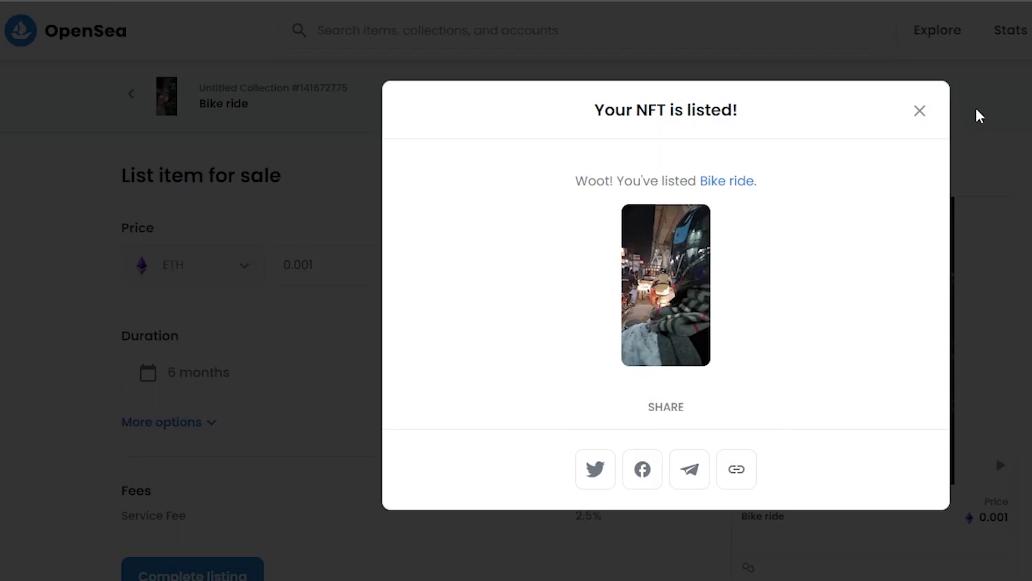
pyautogui.click(919, 111)
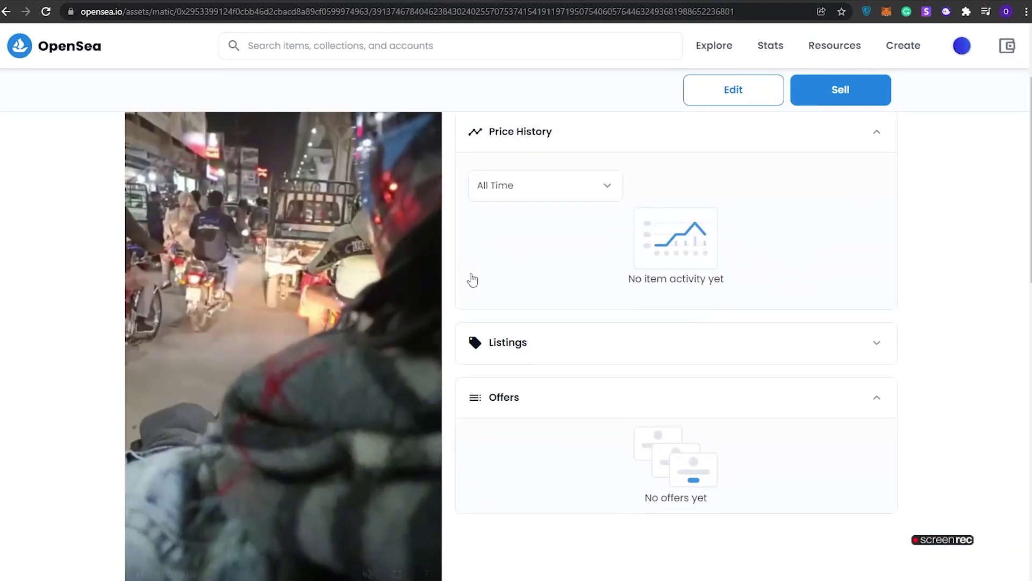
pyautogui.scroll(5, 473, 279)
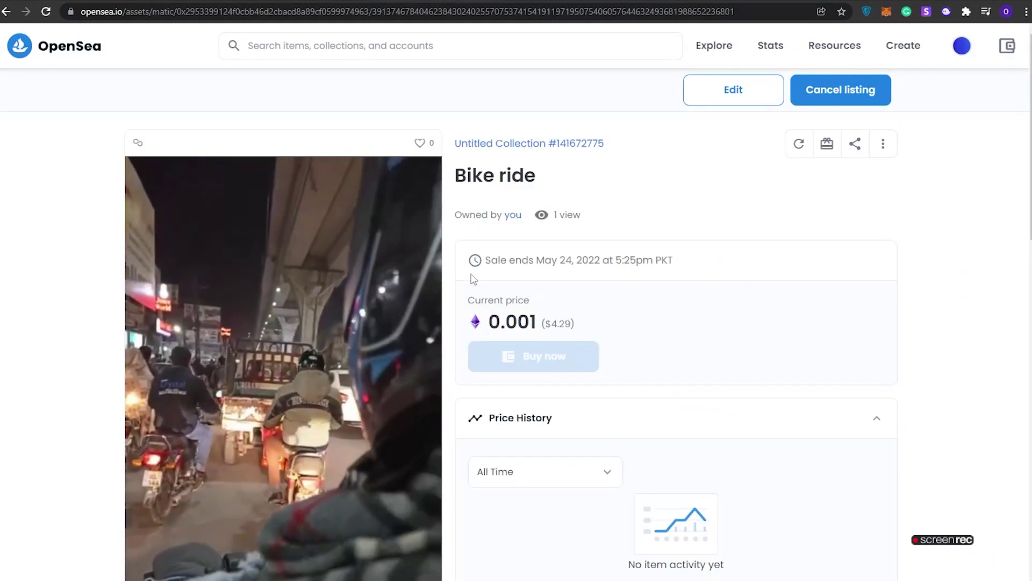